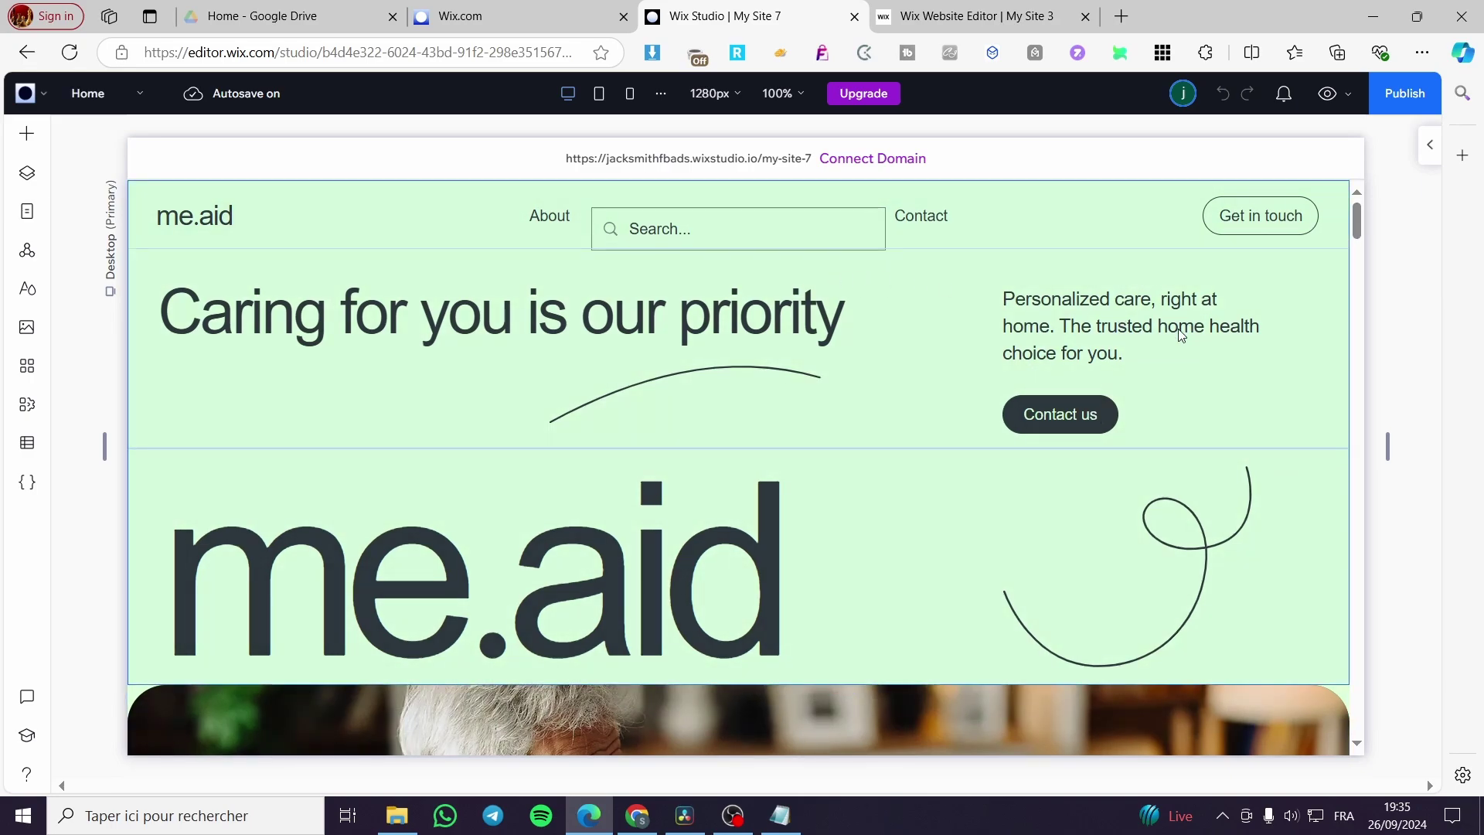
- Scroll the page to bring the Add a Title section into view
scroll(1181, 334, "down", 3)
scroll(1144, 321, "down", 5)
scroll(1121, 325, "down", 1)
scroll(1082, 328, "down", 4)
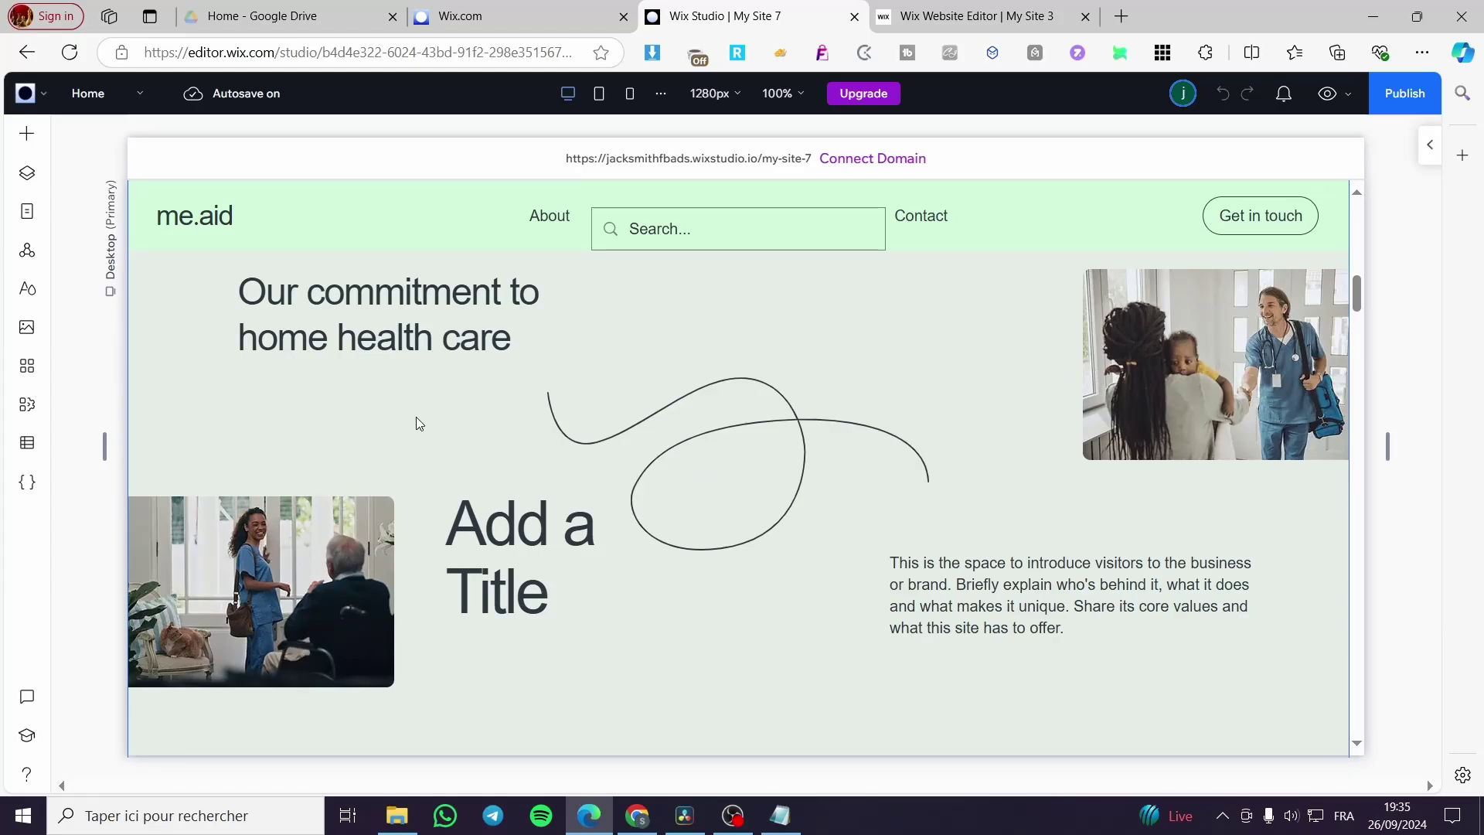
scroll(433, 432, "up", 5)
scroll(464, 448, "up", 2)
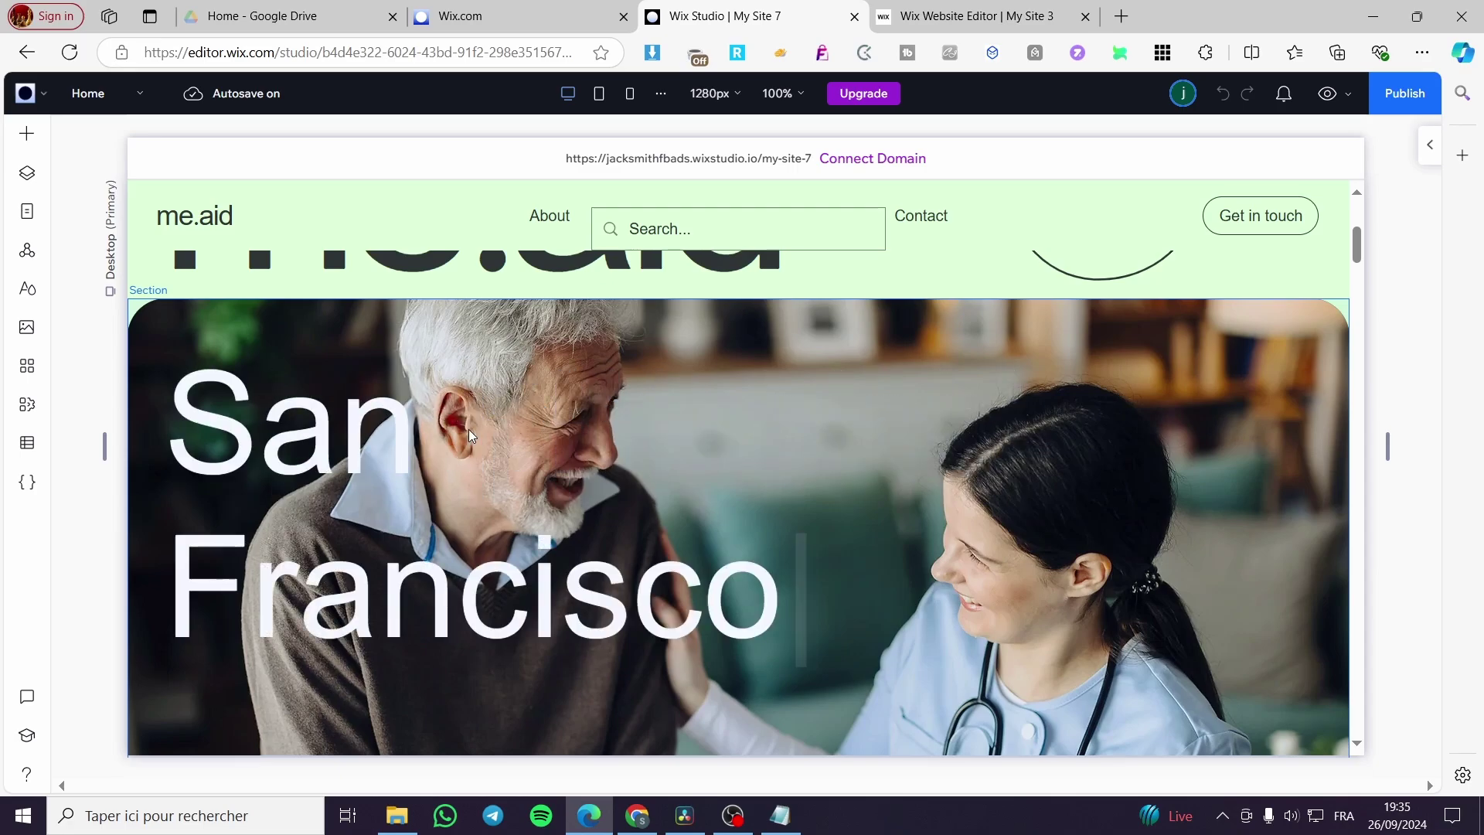
scroll(889, 391, "up", 5)
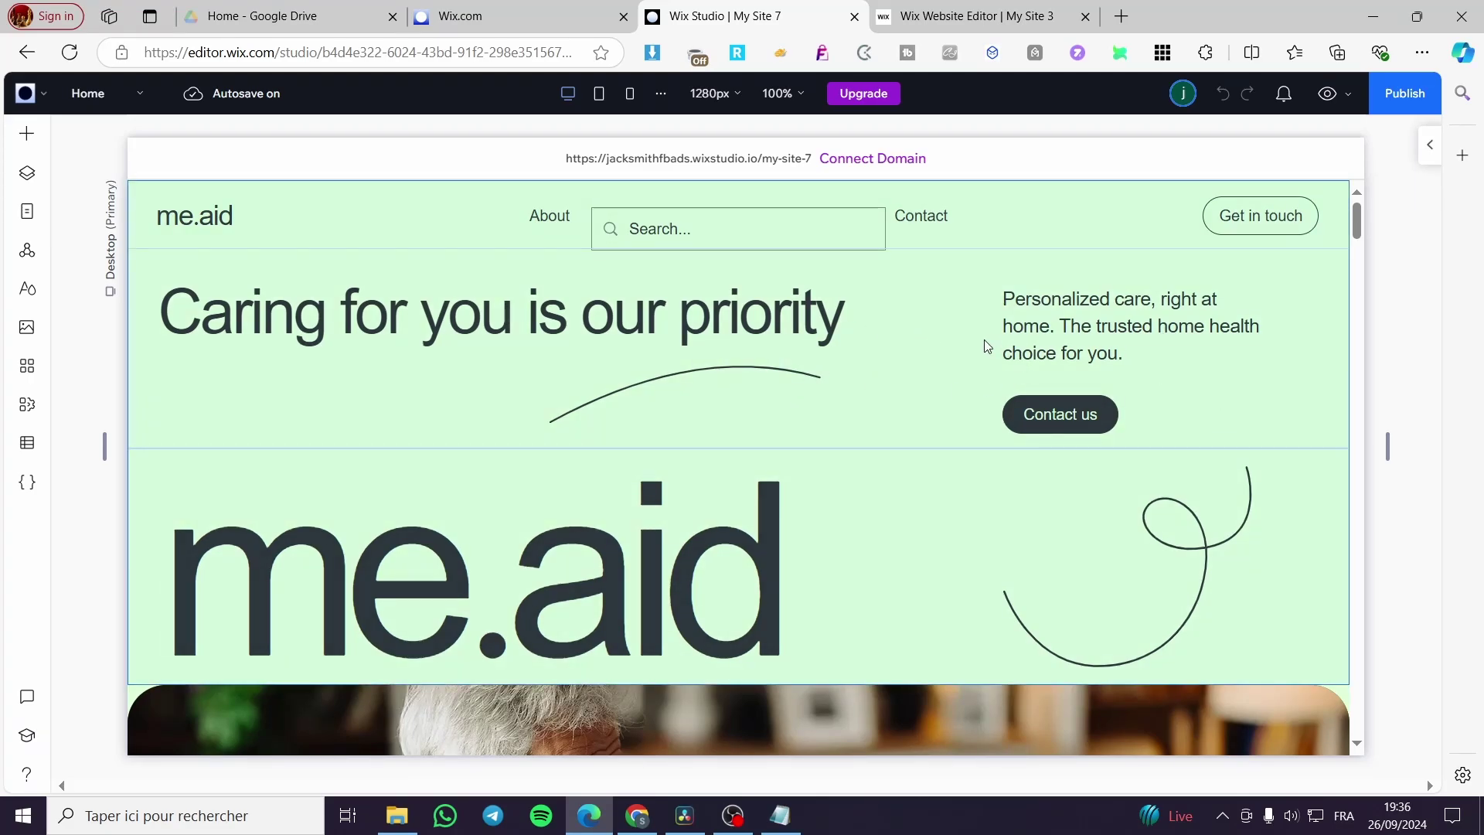
scroll(942, 348, "down", 10)
scroll(531, 463, "down", 3)
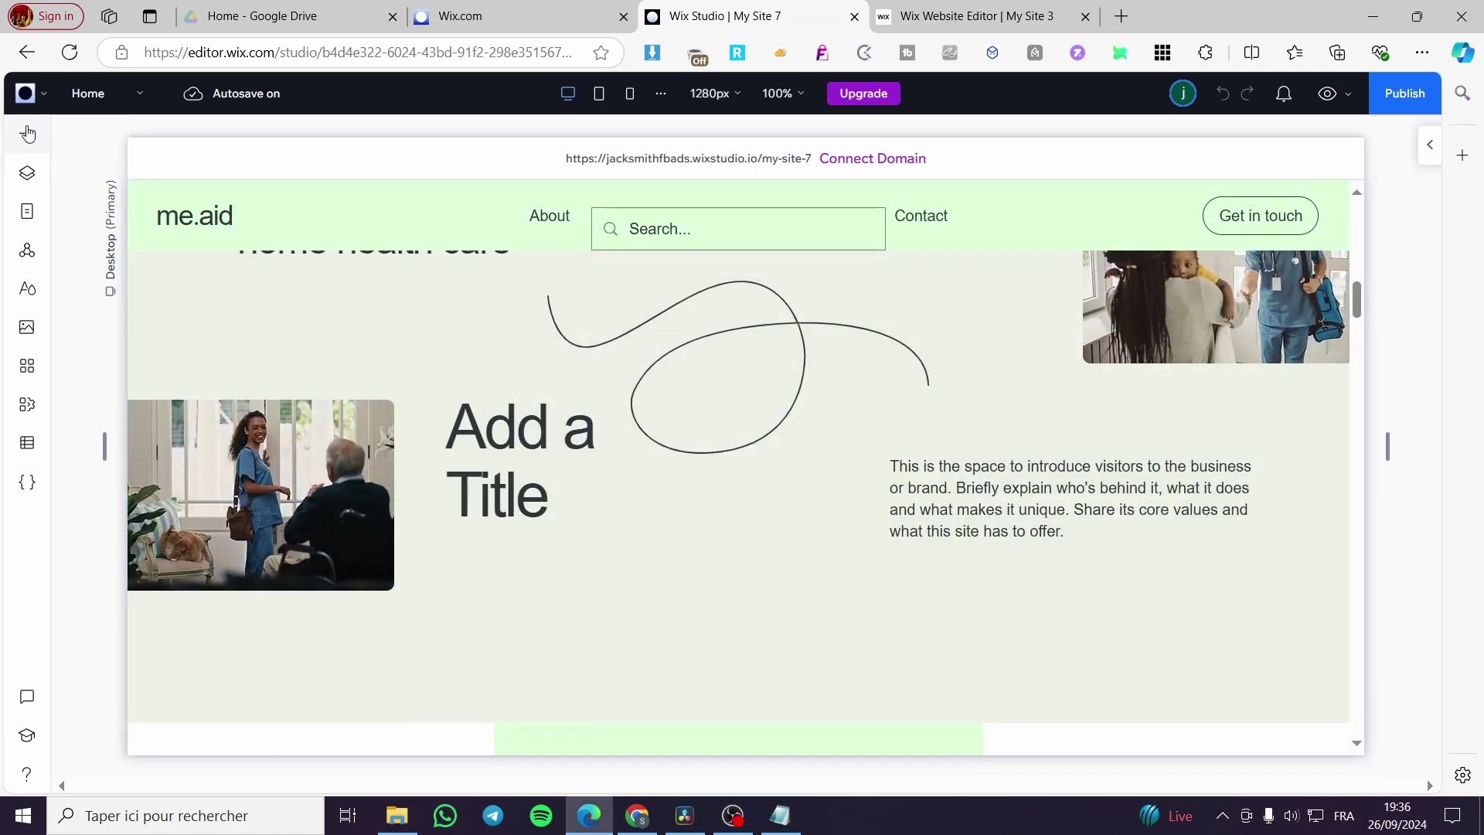
- Drop a new Title into the section and remove the original two-line title
left_click(28, 134)
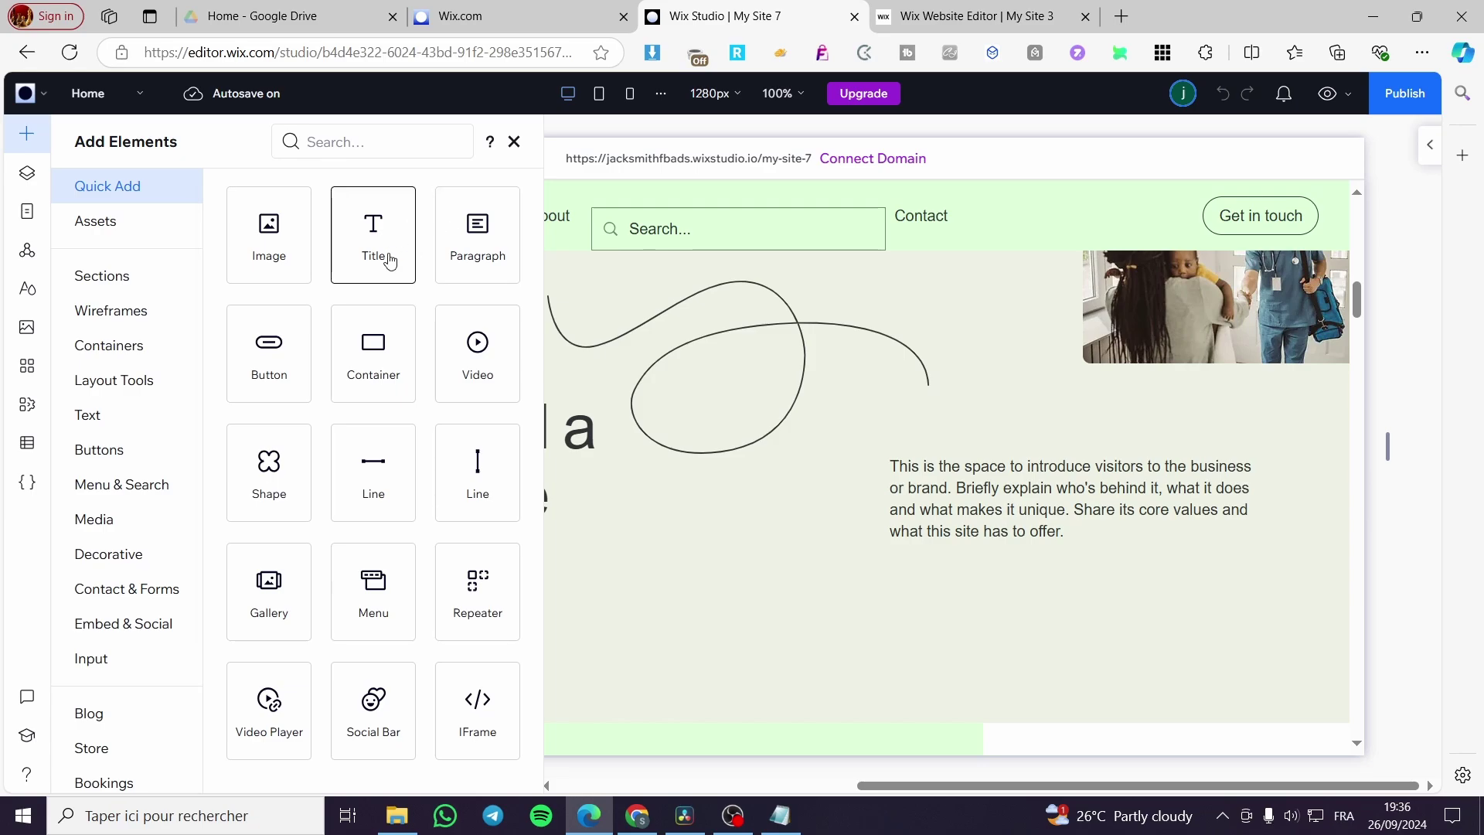
left_click_drag(391, 261, 695, 494)
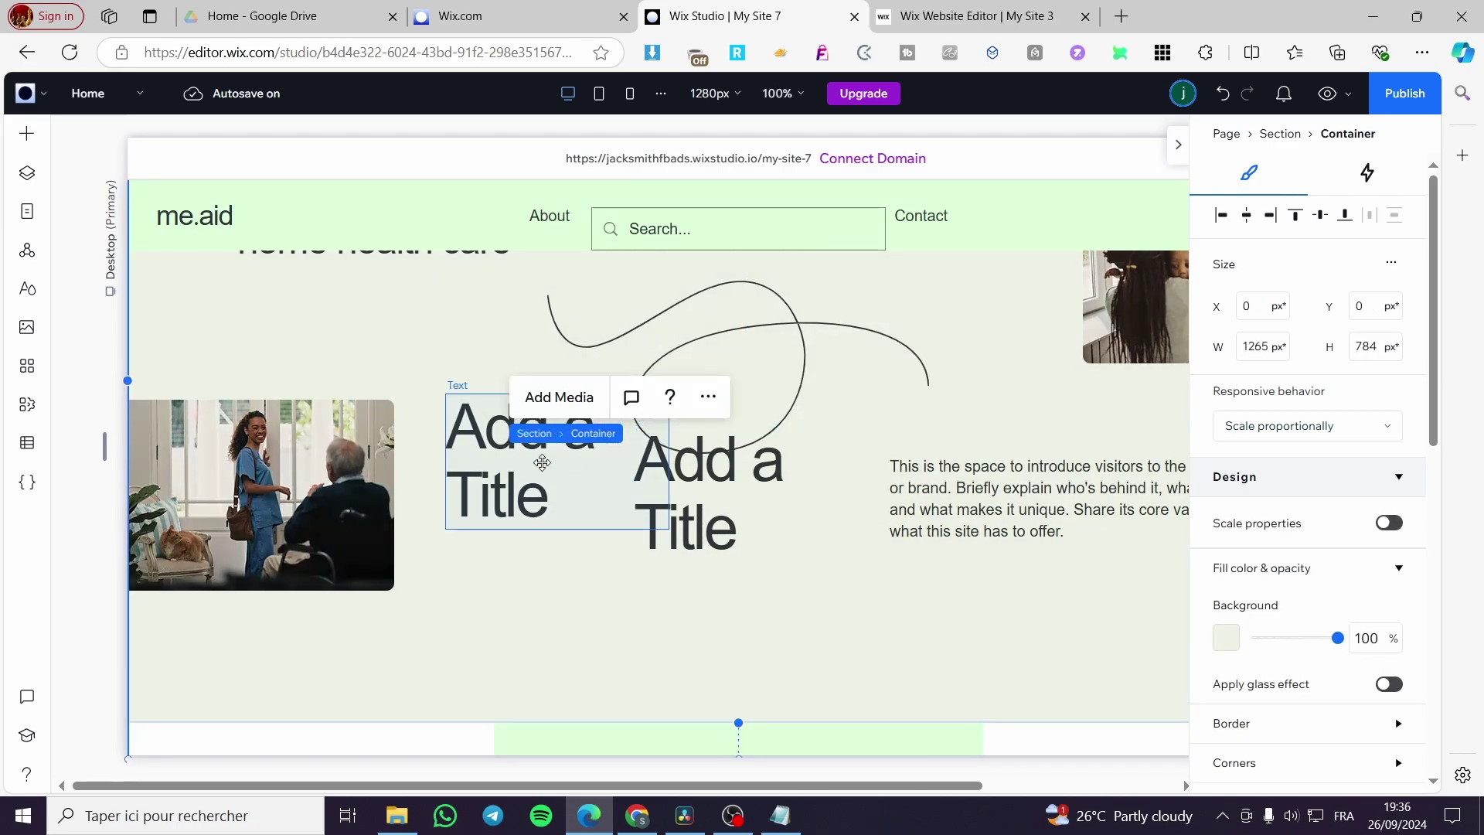
left_click(541, 462)
key("ctrl+z")
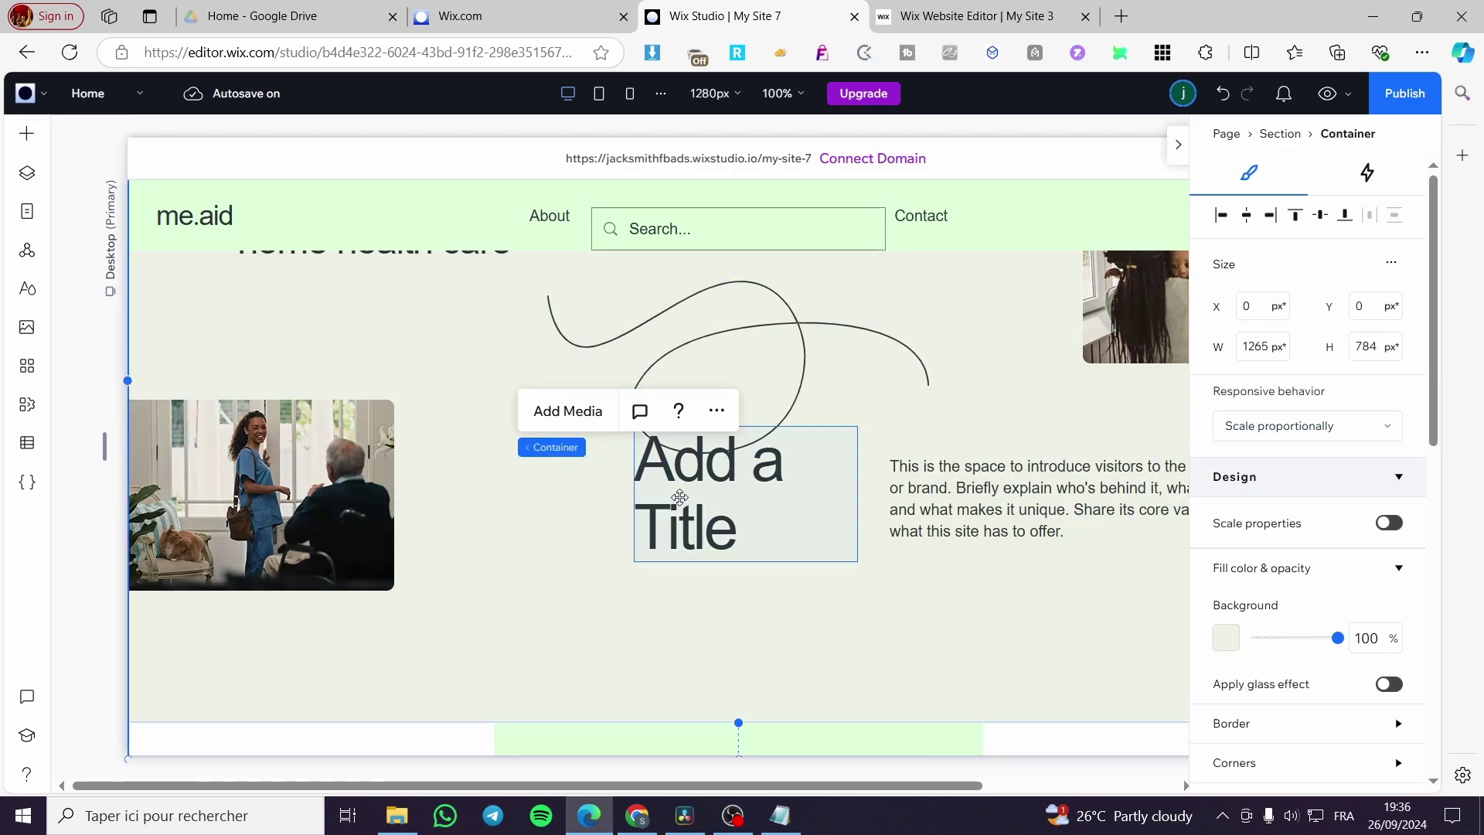
- Widen the new title to fit on one line and move it lower in the section
left_click(672, 496)
left_click_drag(857, 495, 1030, 494)
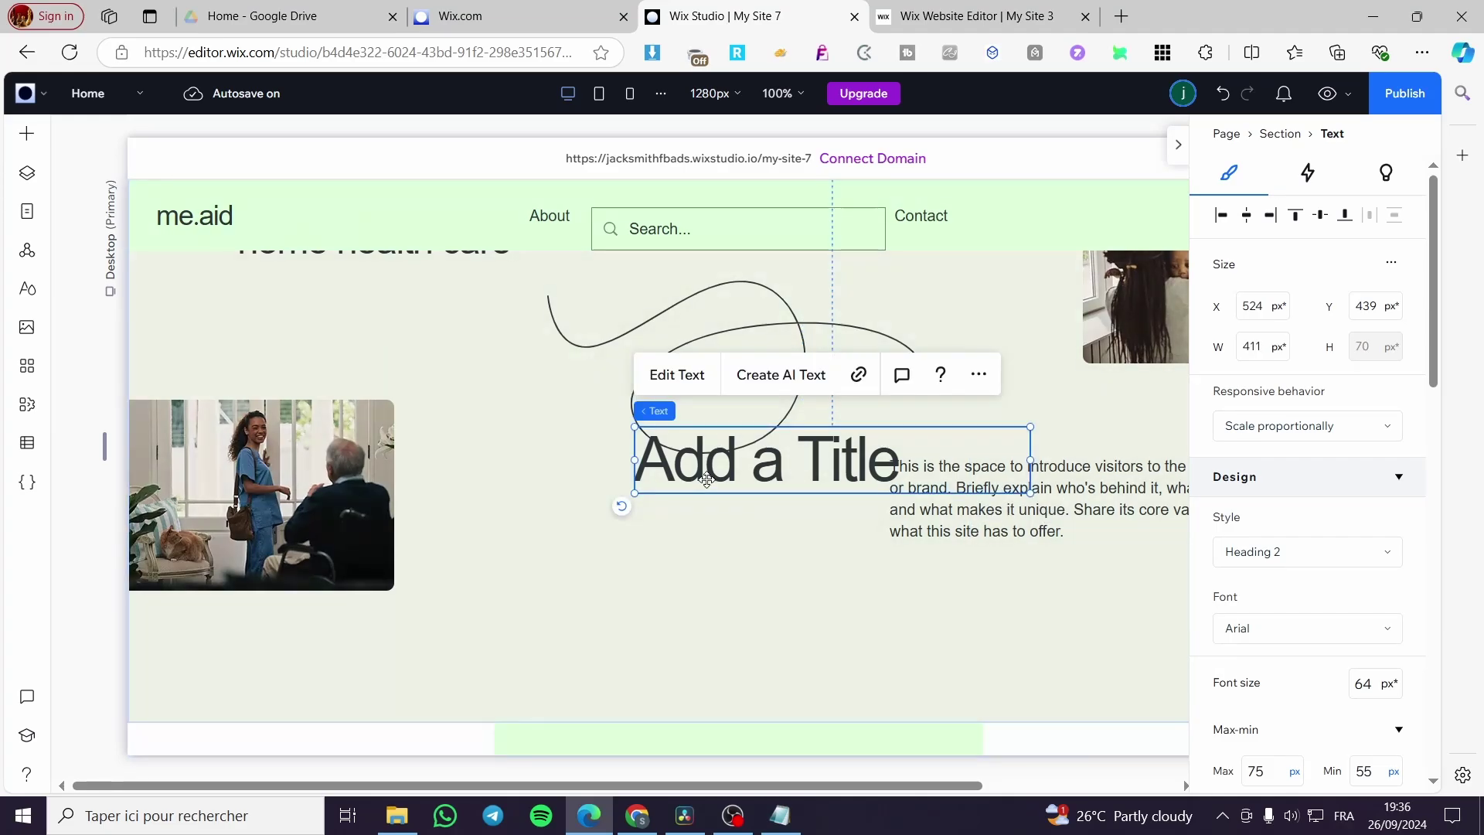
left_click_drag(711, 486, 570, 635)
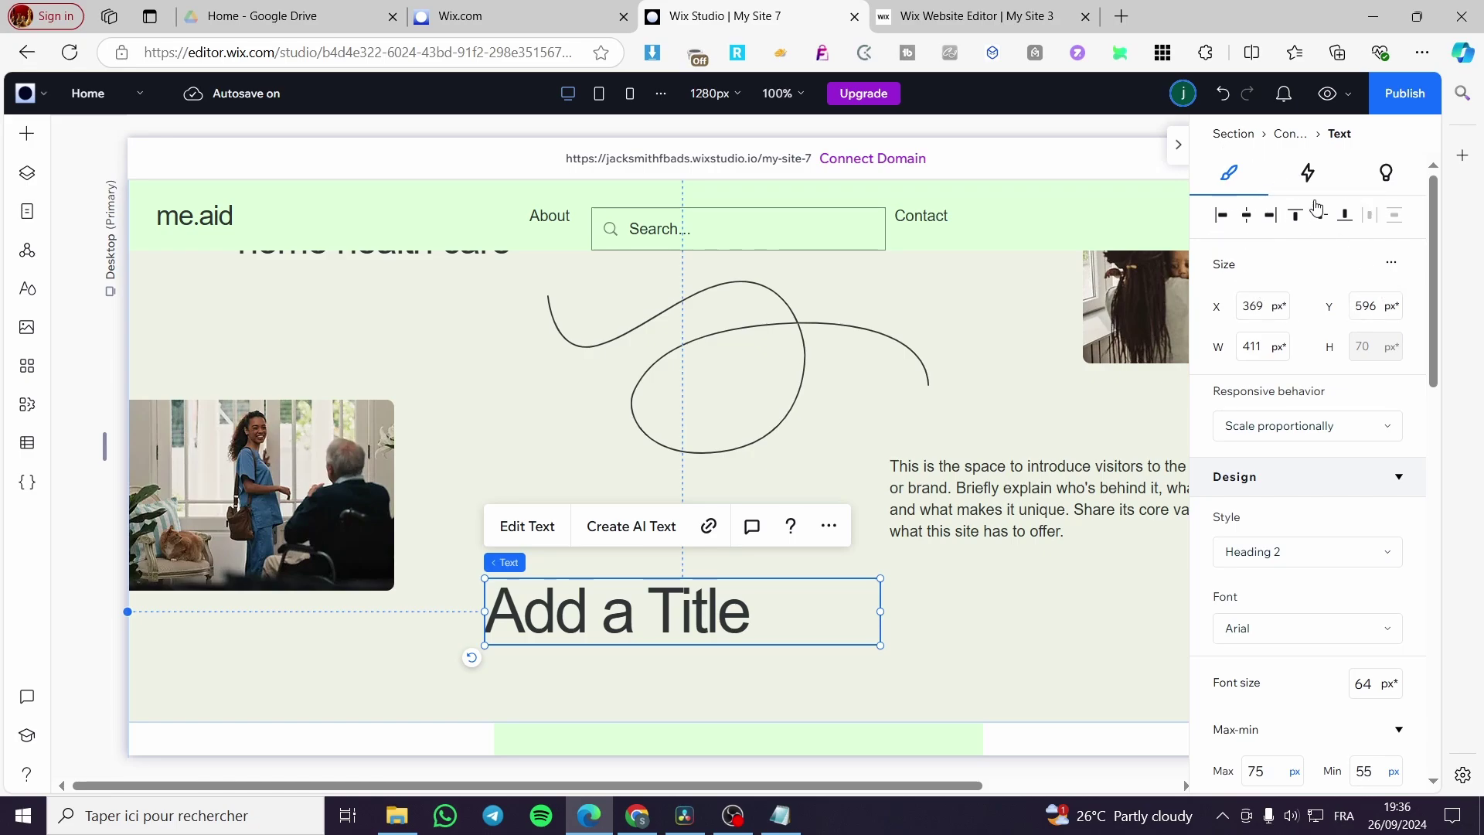
scroll(1305, 224, "down", 5)
scroll(1298, 232, "down", 5)
scroll(1282, 239, "up", 7)
scroll(1268, 251, "up", 3)
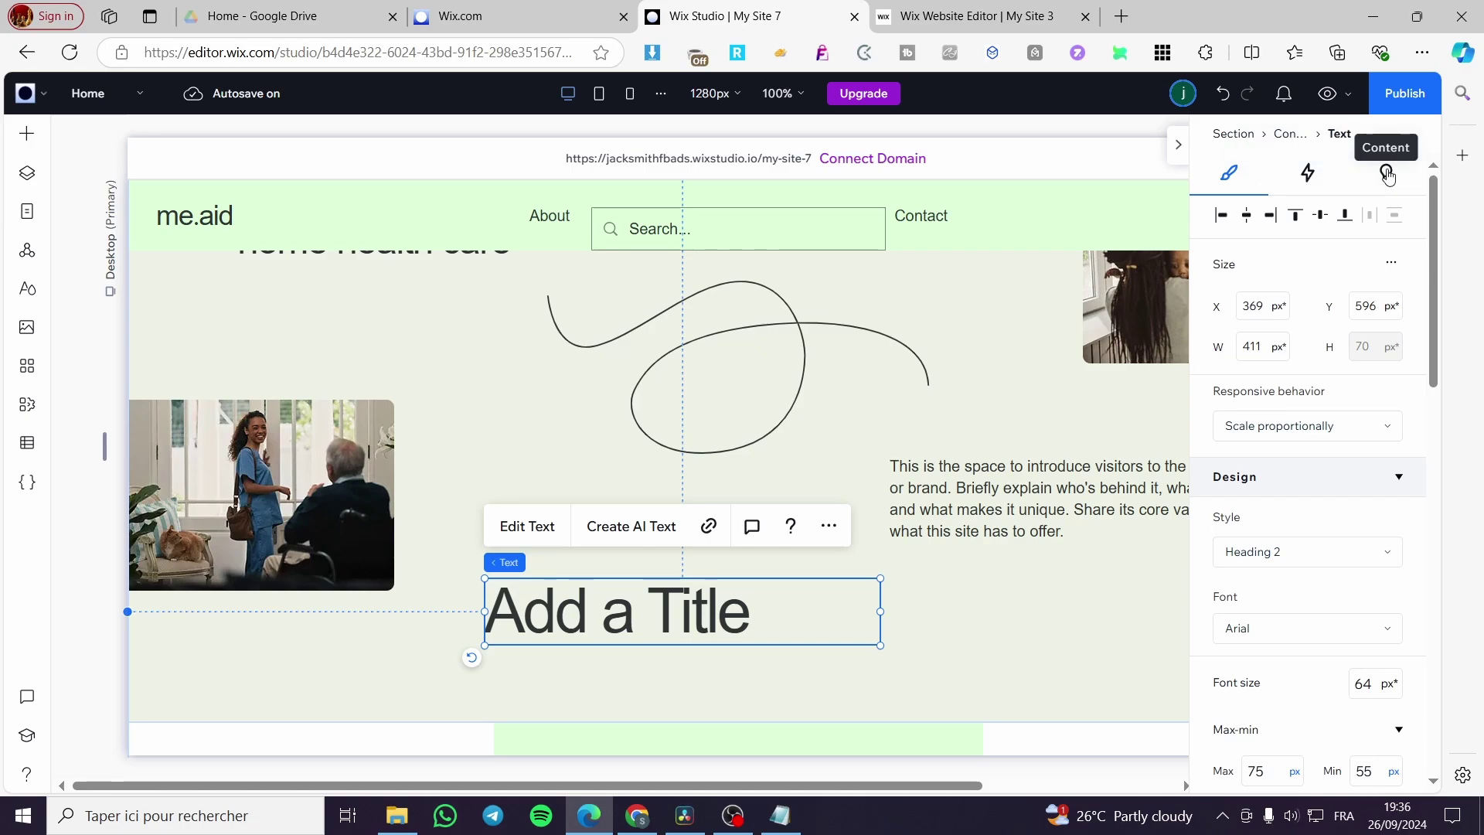
- Add a Bounce entrance animation to the title after previewing Reveal, Float and Slide
left_click(1313, 172)
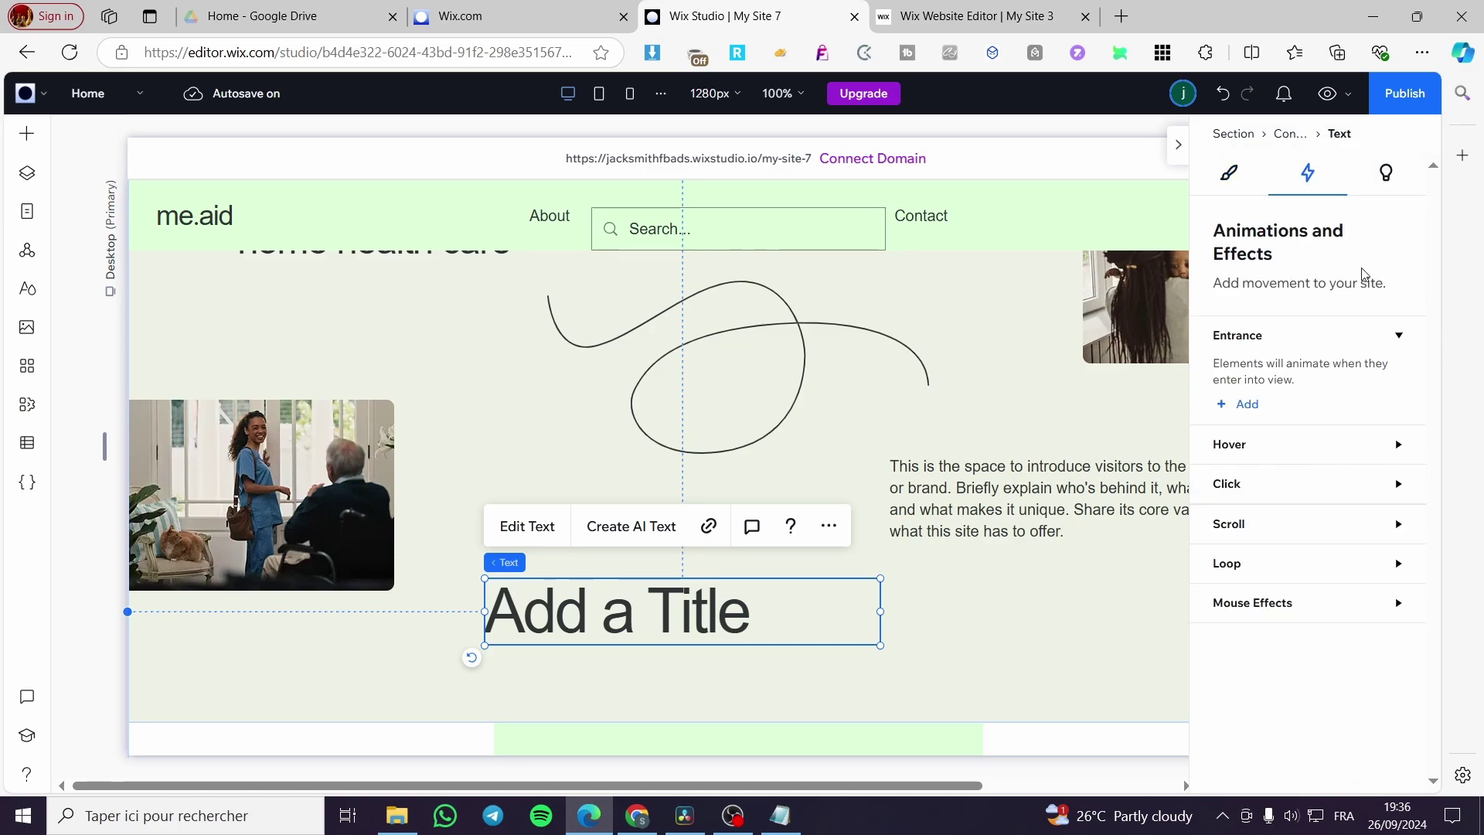
left_click(1400, 337)
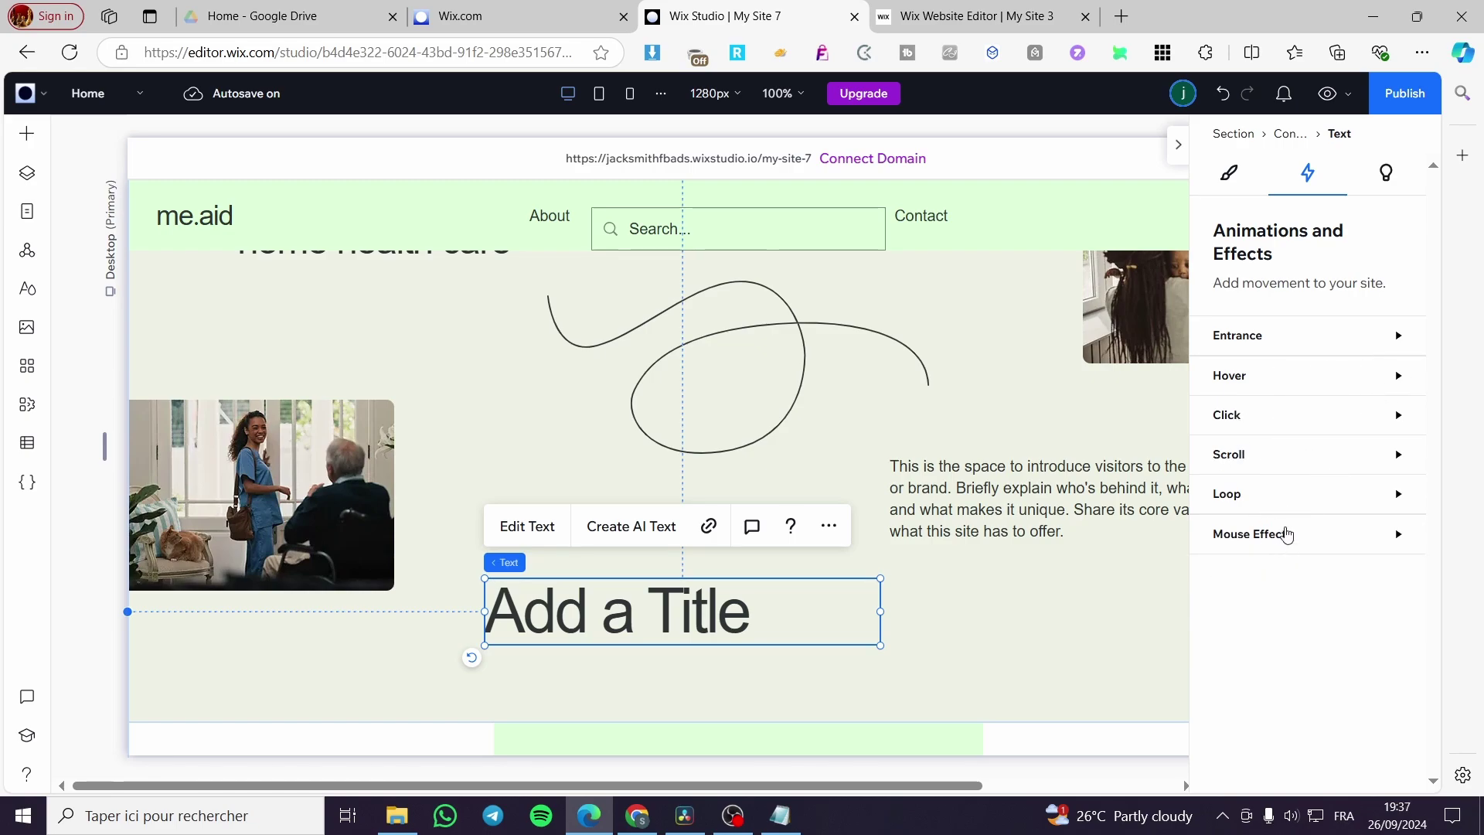
left_click(1325, 334)
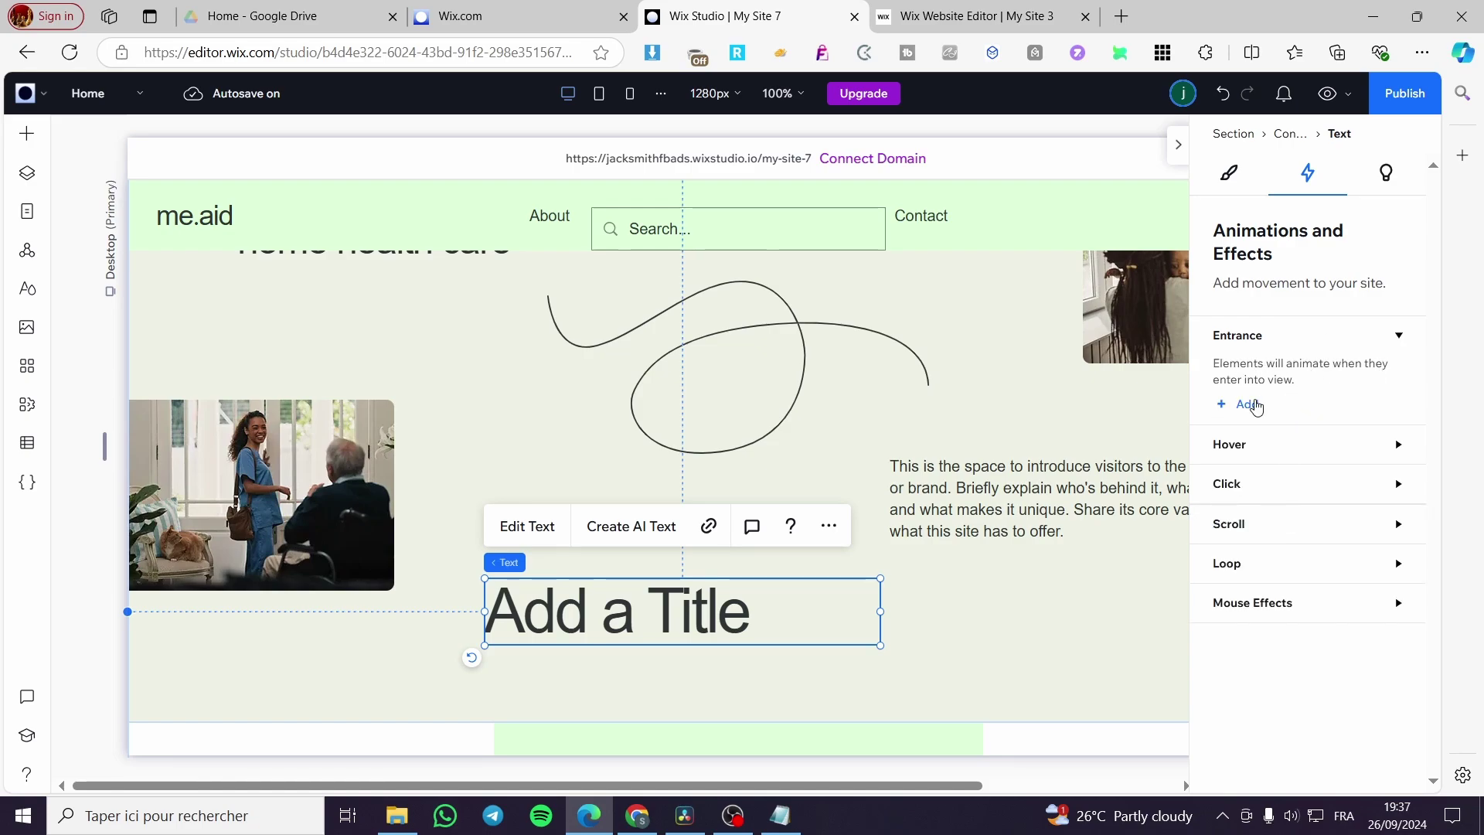
left_click(1254, 403)
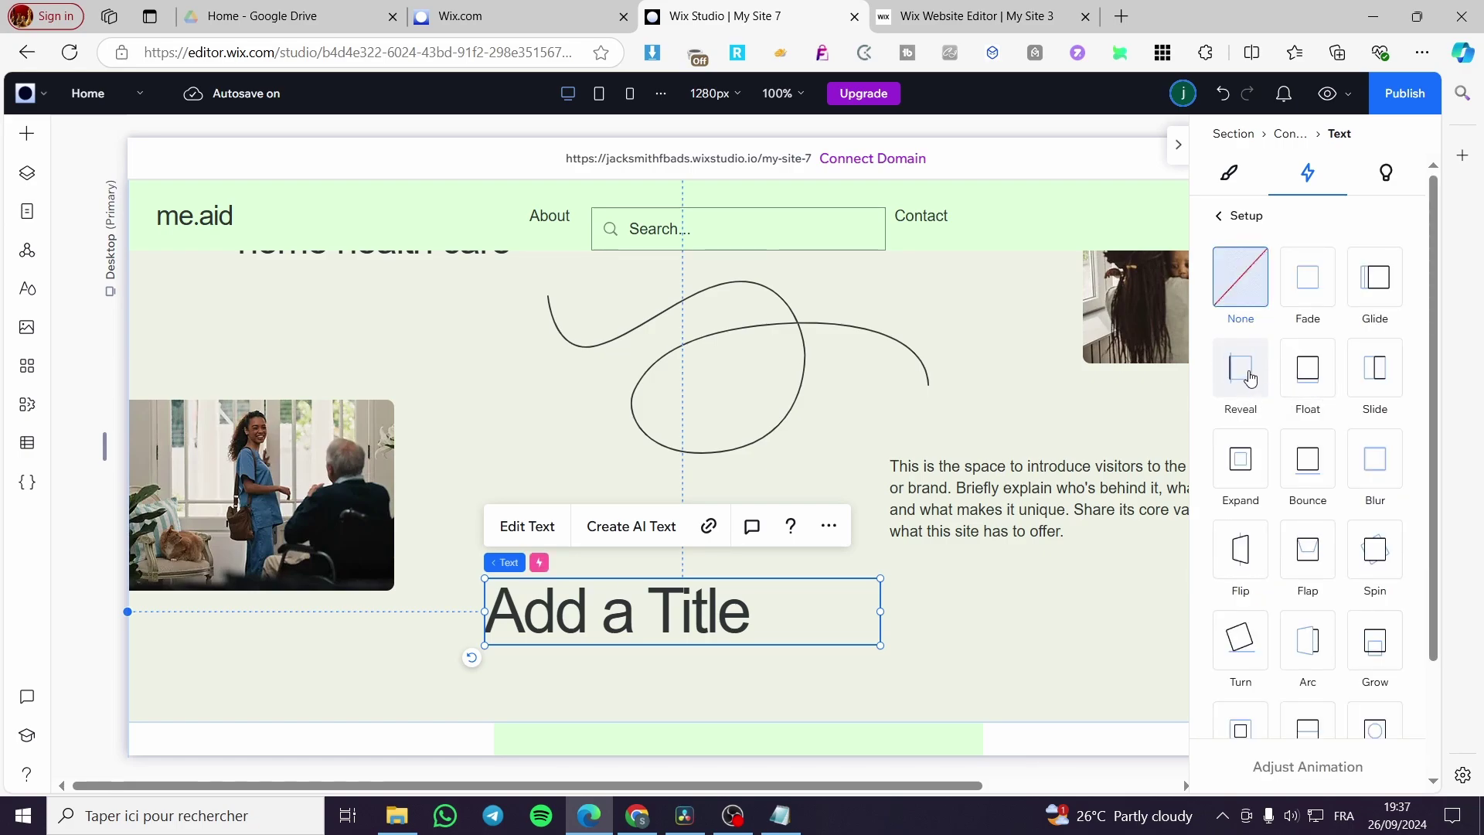
left_click(1249, 378)
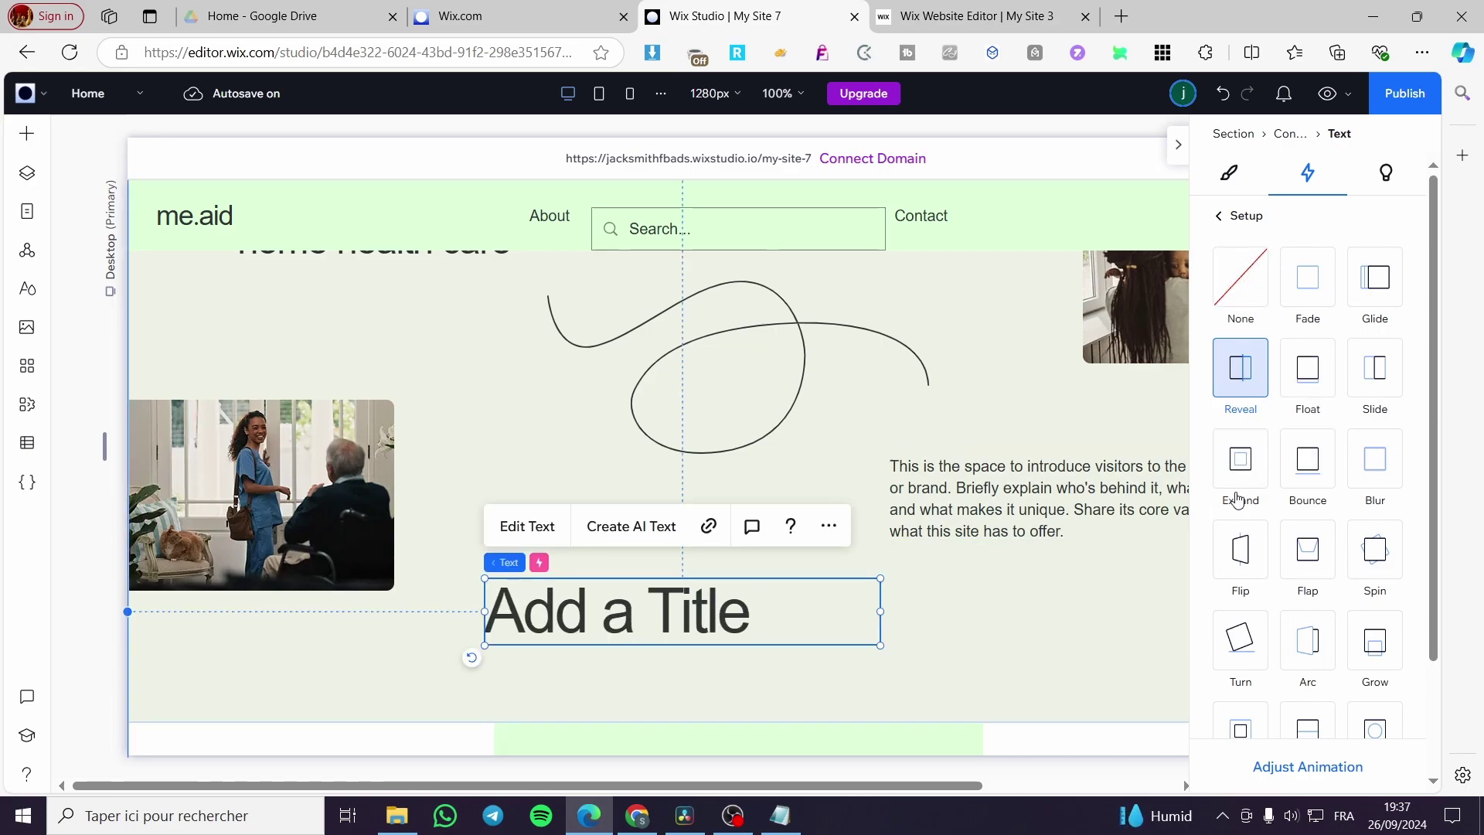
left_click(1298, 374)
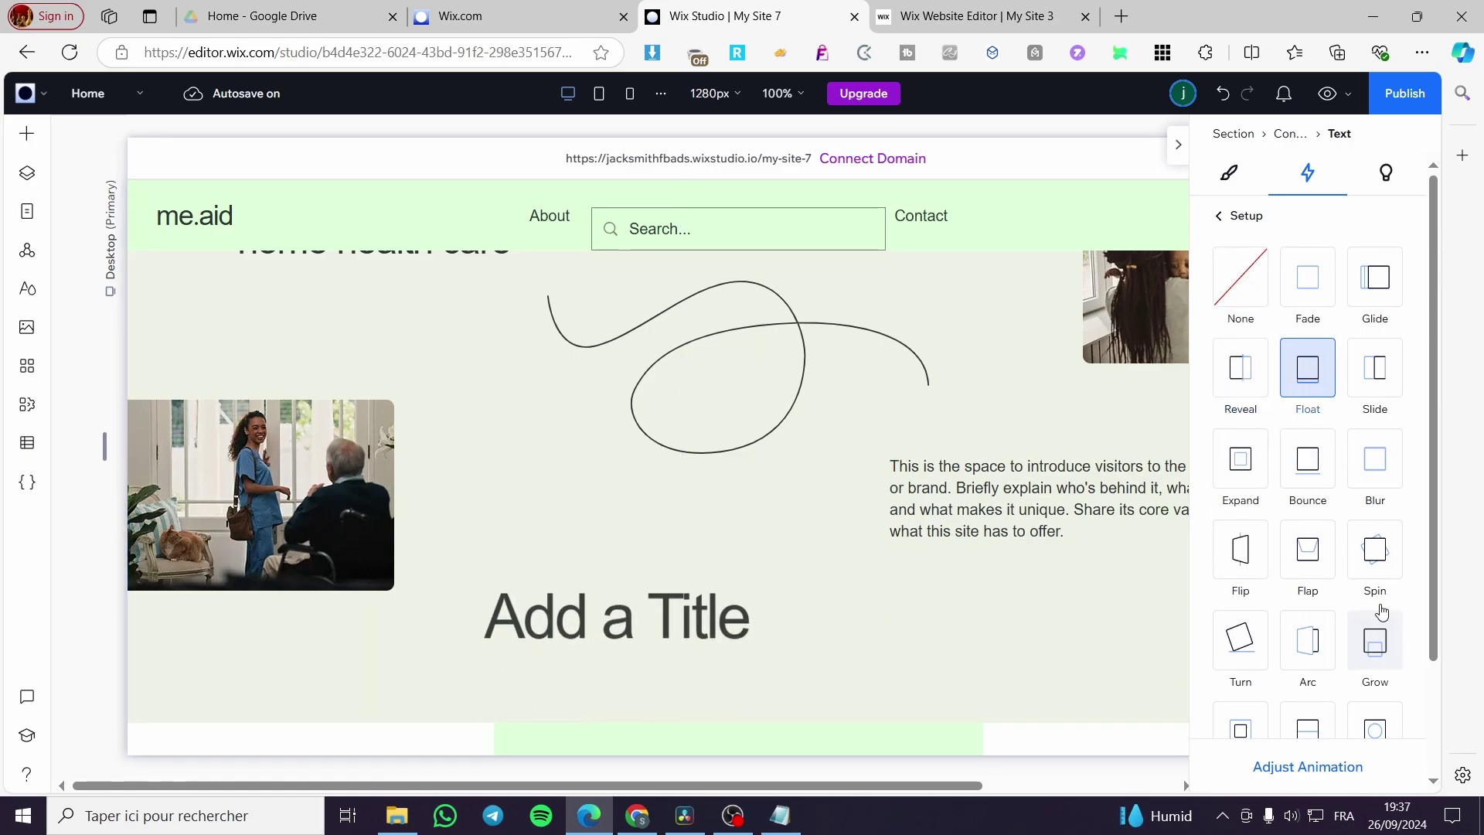
left_click(1381, 382)
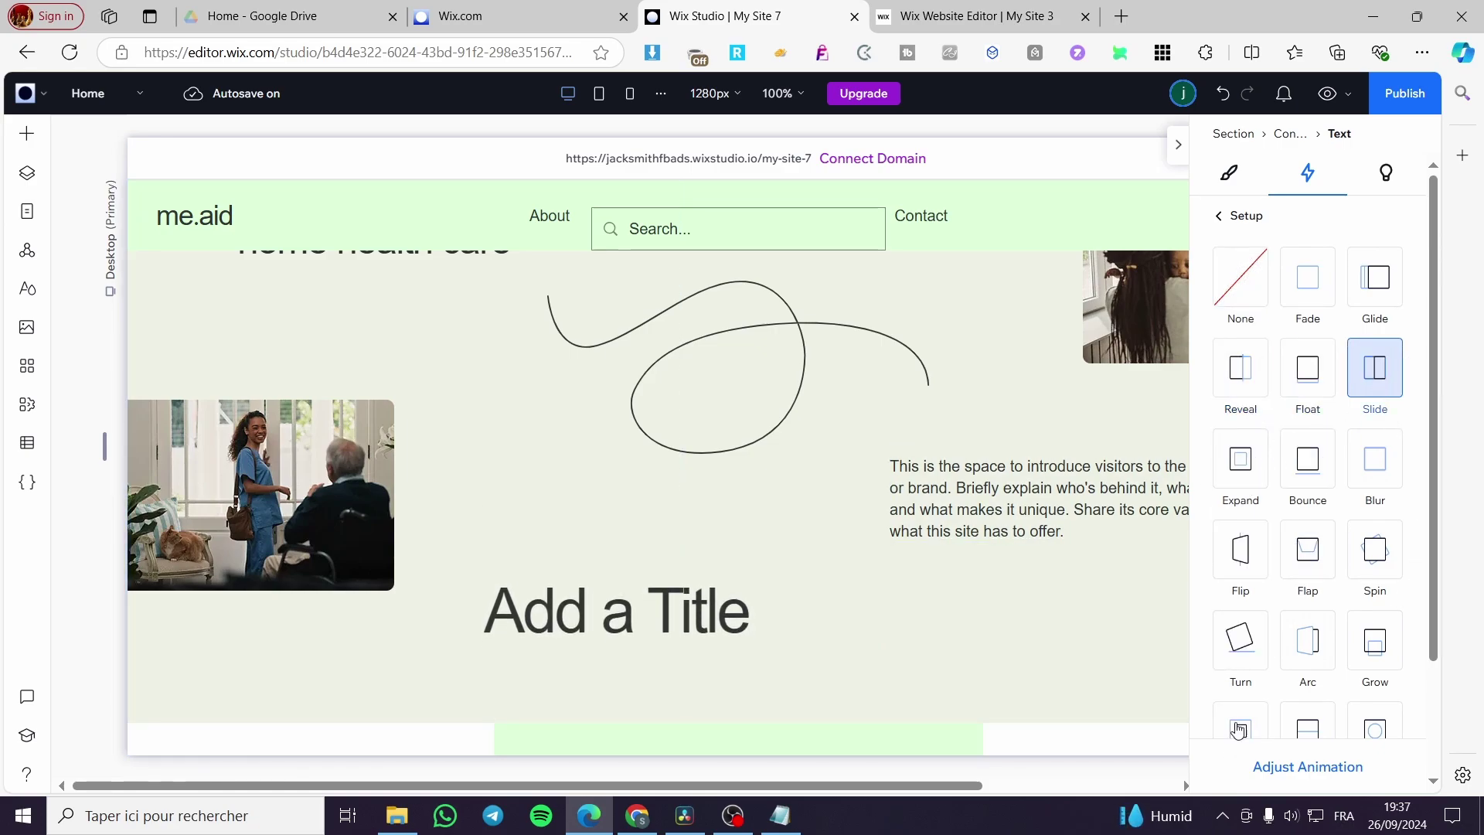
left_click(1315, 474)
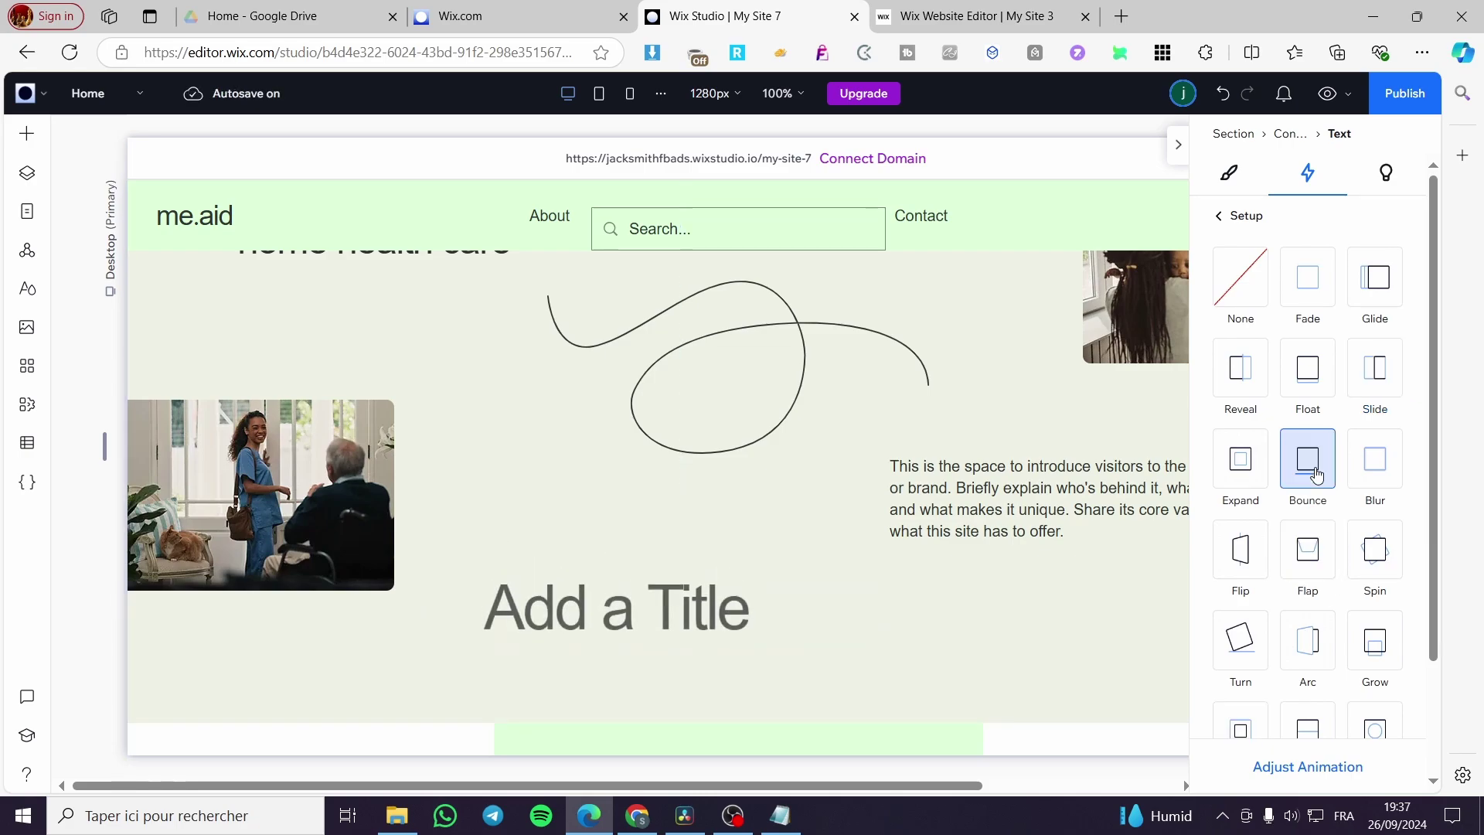
left_click(1218, 216)
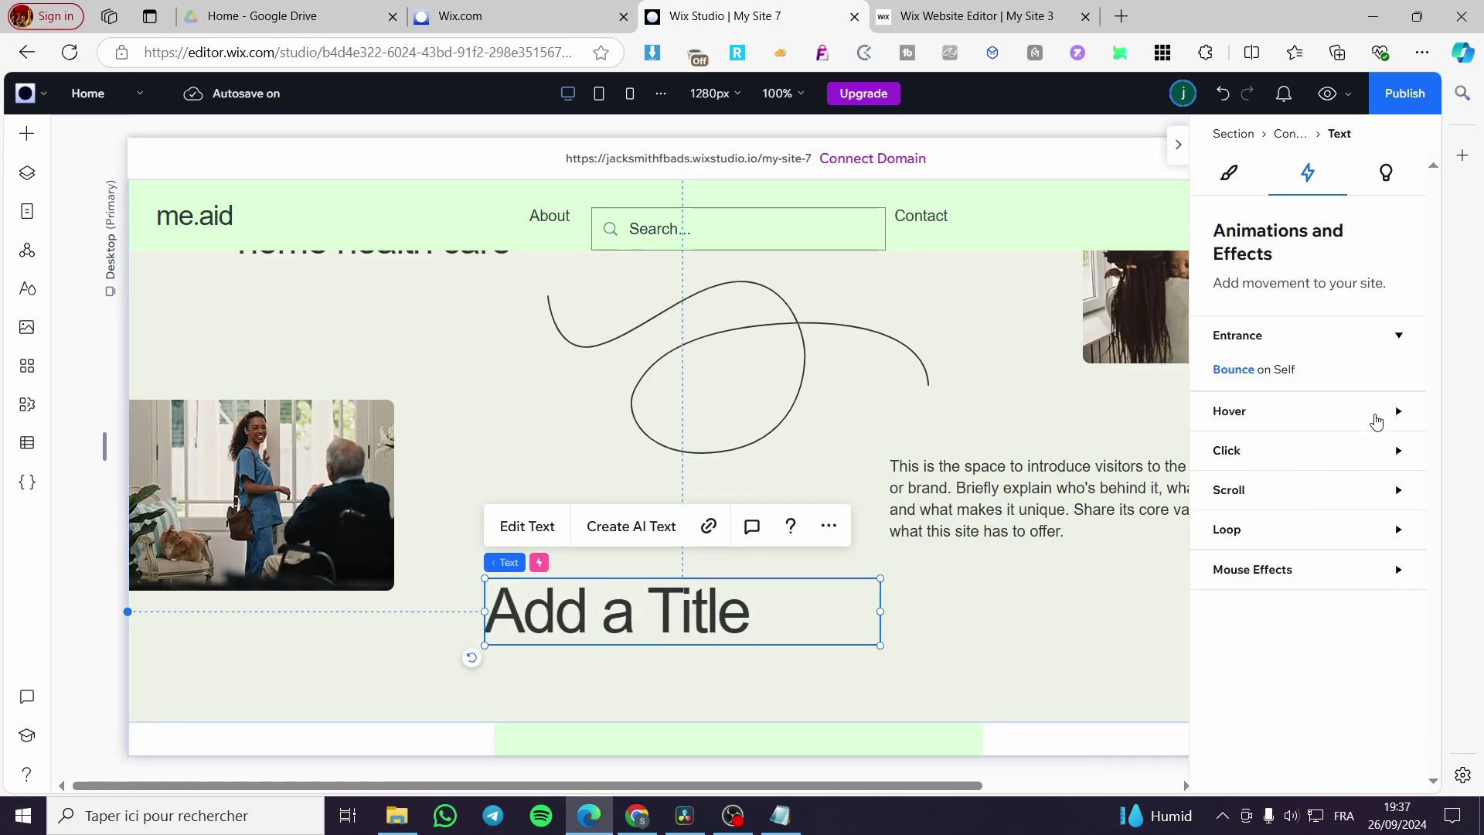
- Set Move as the title's hover animation after trying Expand, Shrink, Skew and Rotate
left_click(1374, 415)
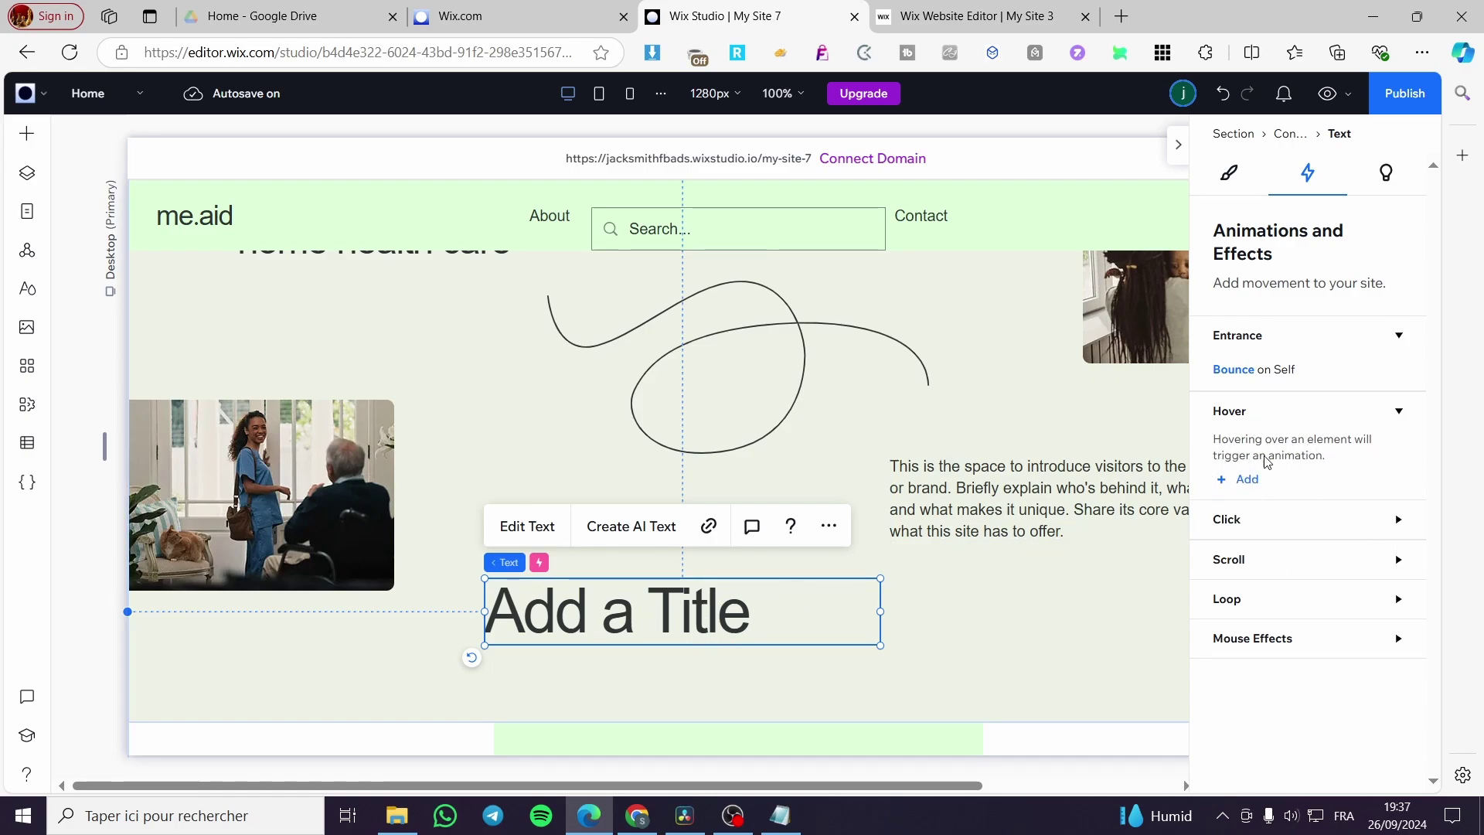
left_click(1248, 480)
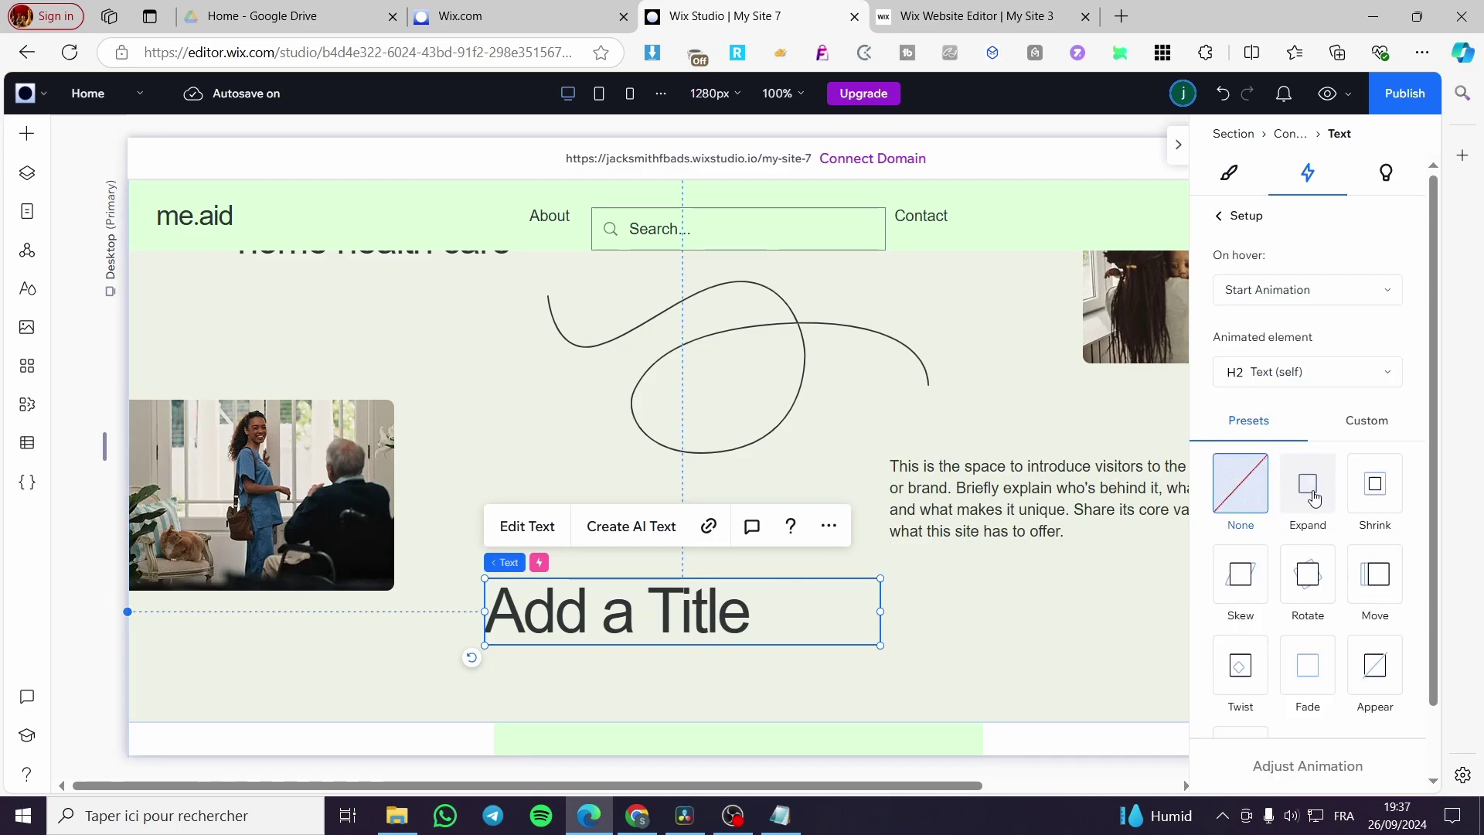
left_click(1314, 499)
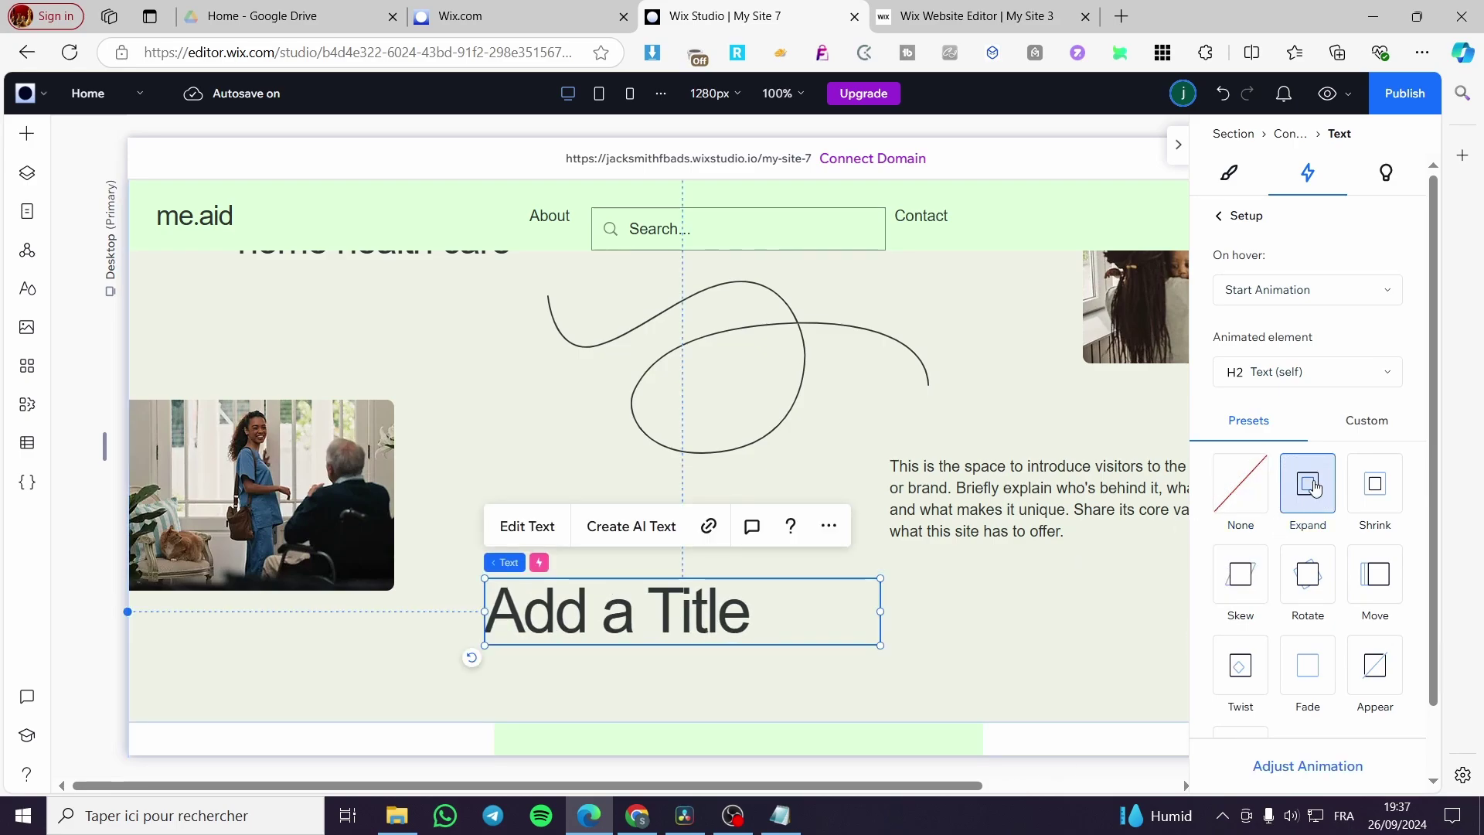
left_click(1389, 485)
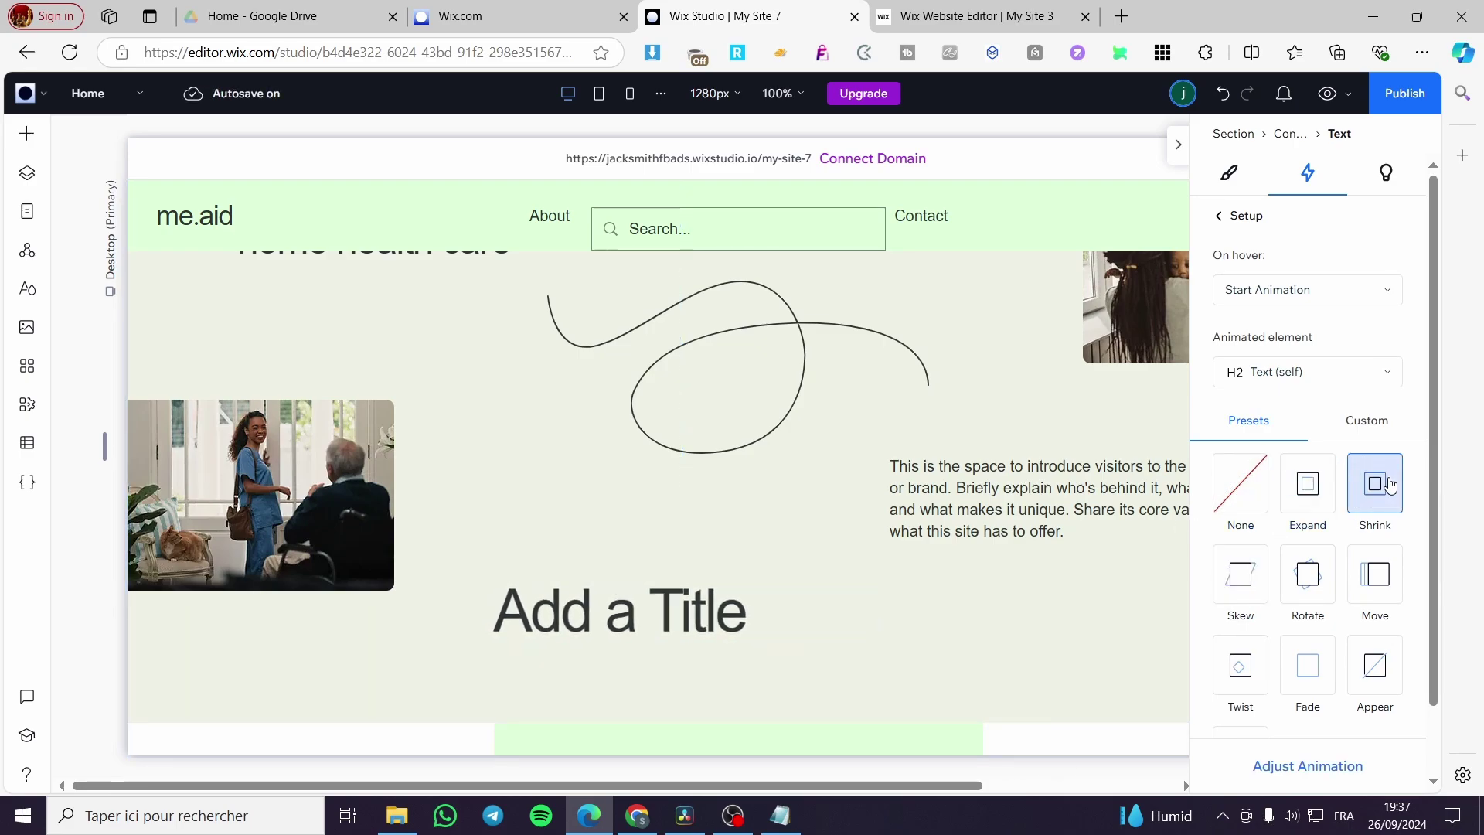
left_click(1240, 572)
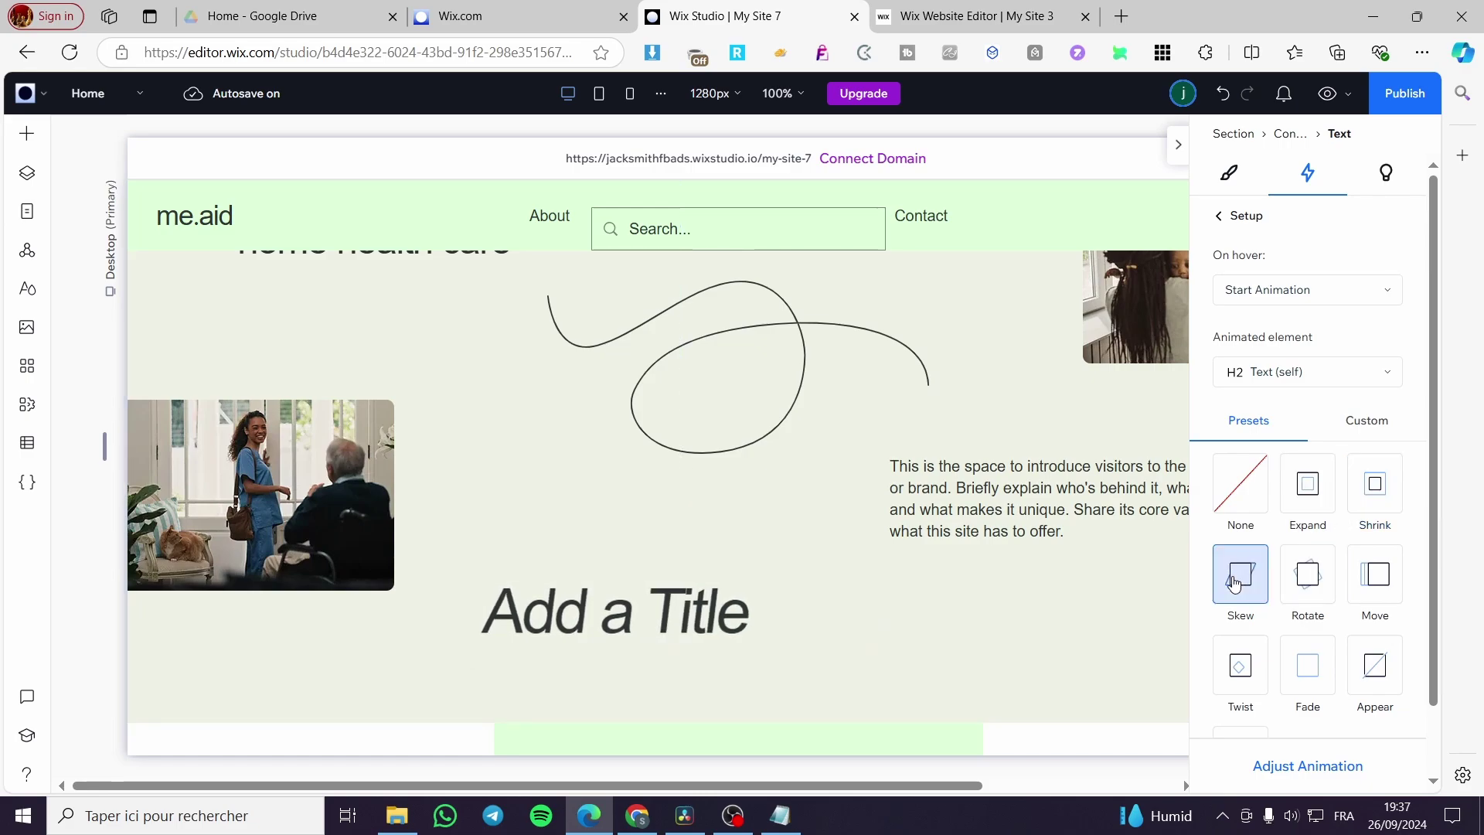
left_click(1315, 573)
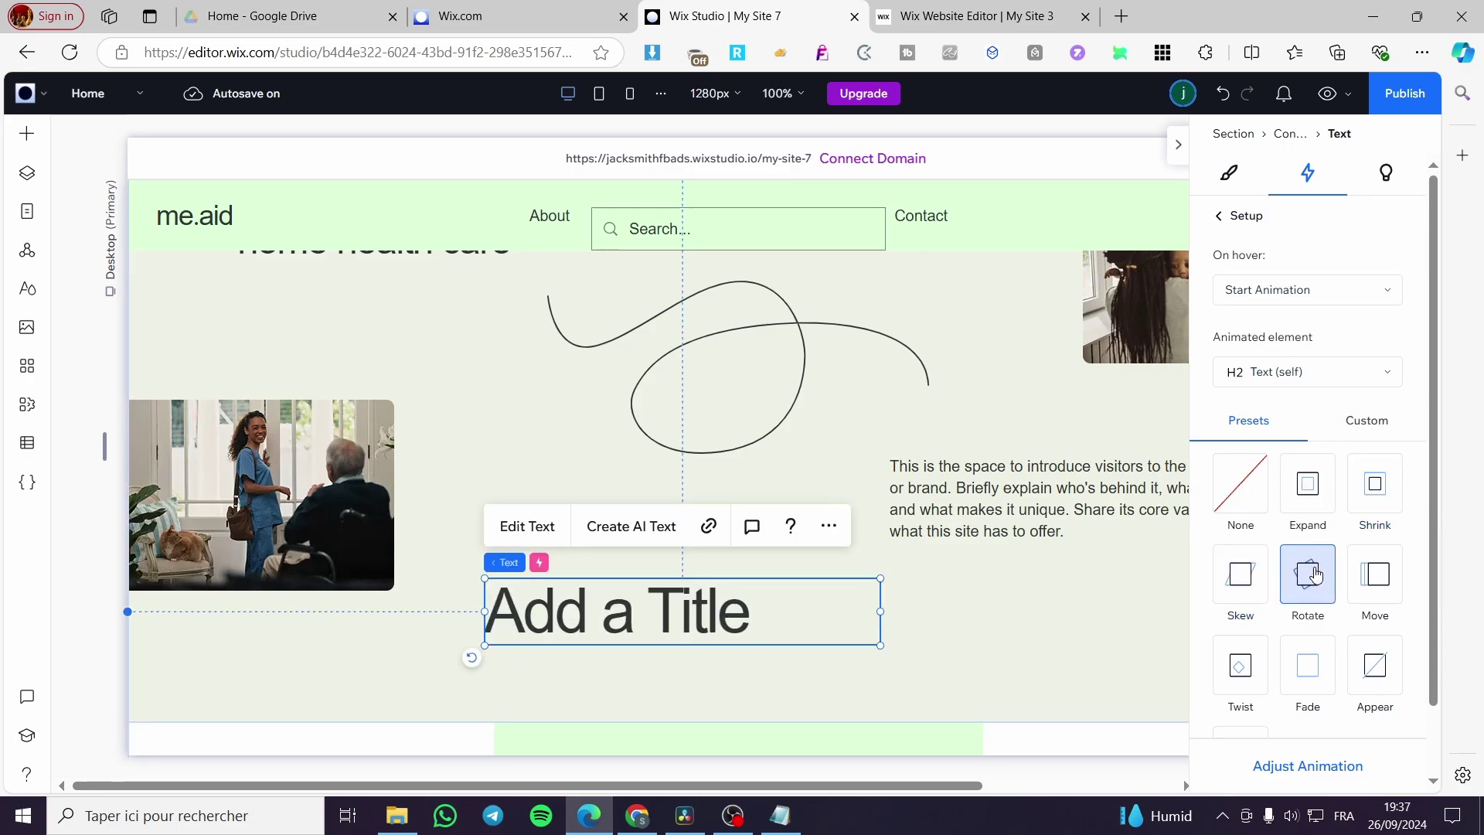
left_click(1382, 576)
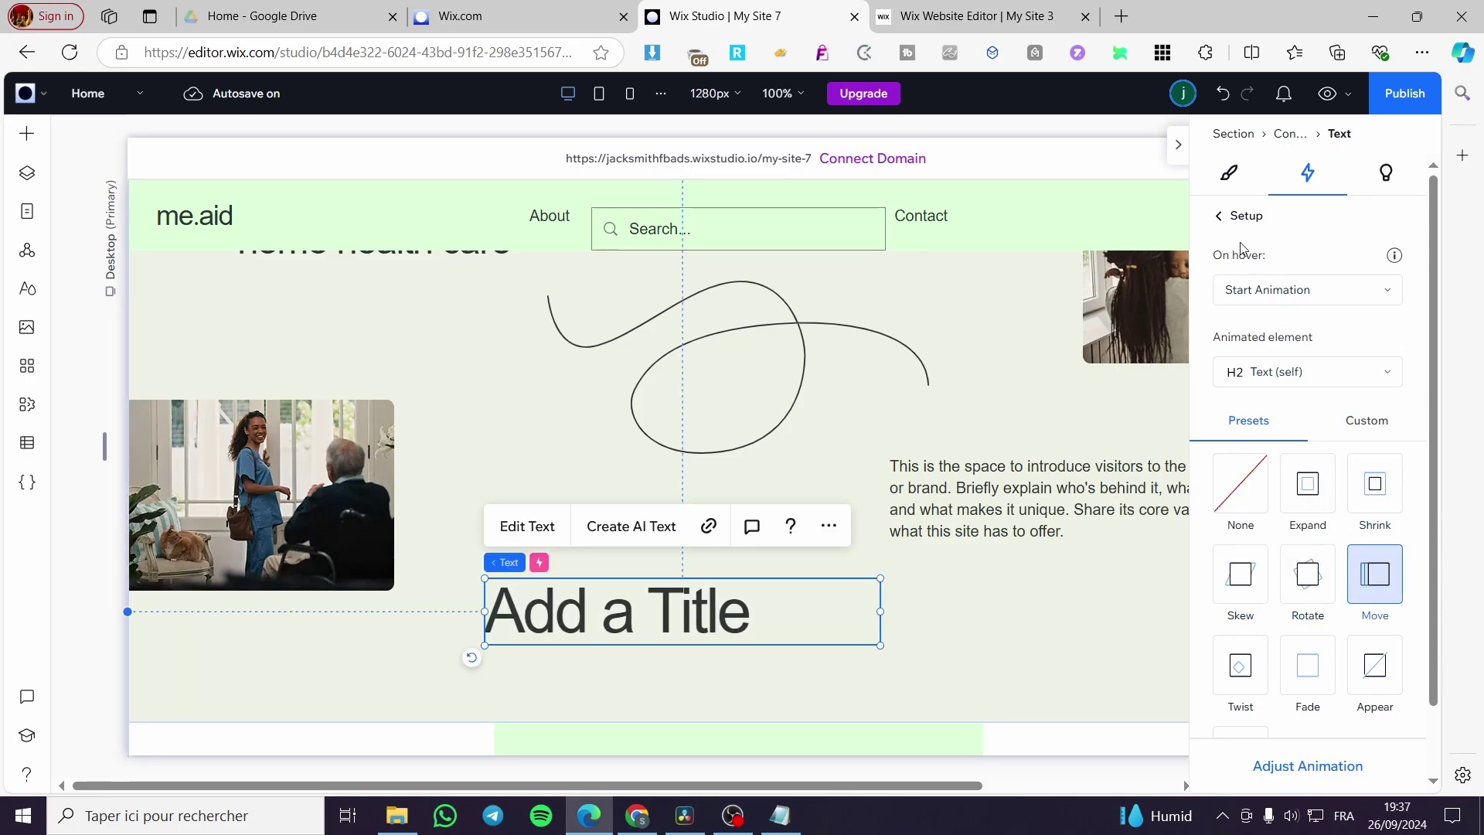
left_click(1224, 224)
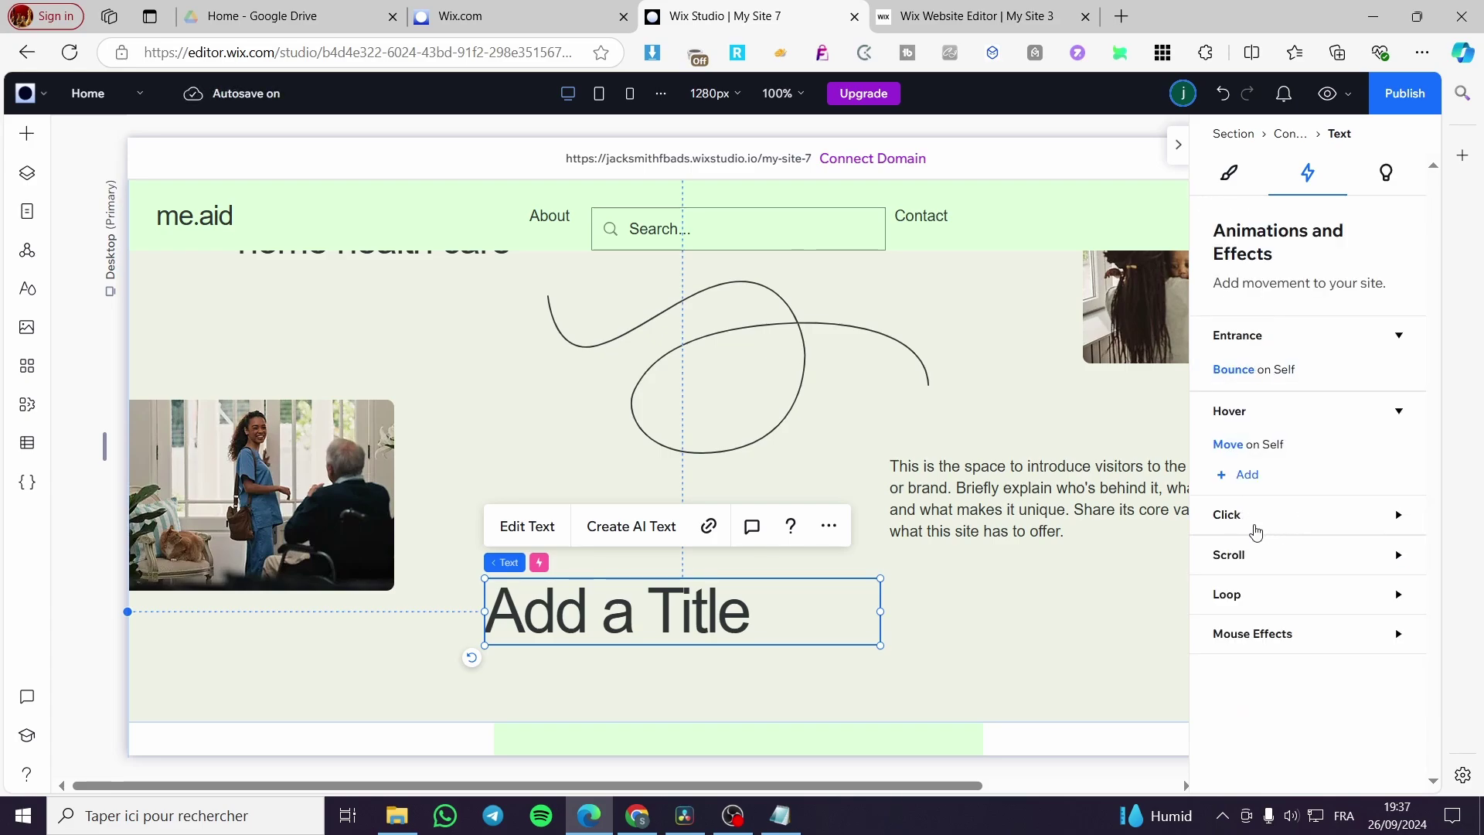
- Set Move as the title's click animation after previewing Twist, Fade and Appear
left_click(1241, 525)
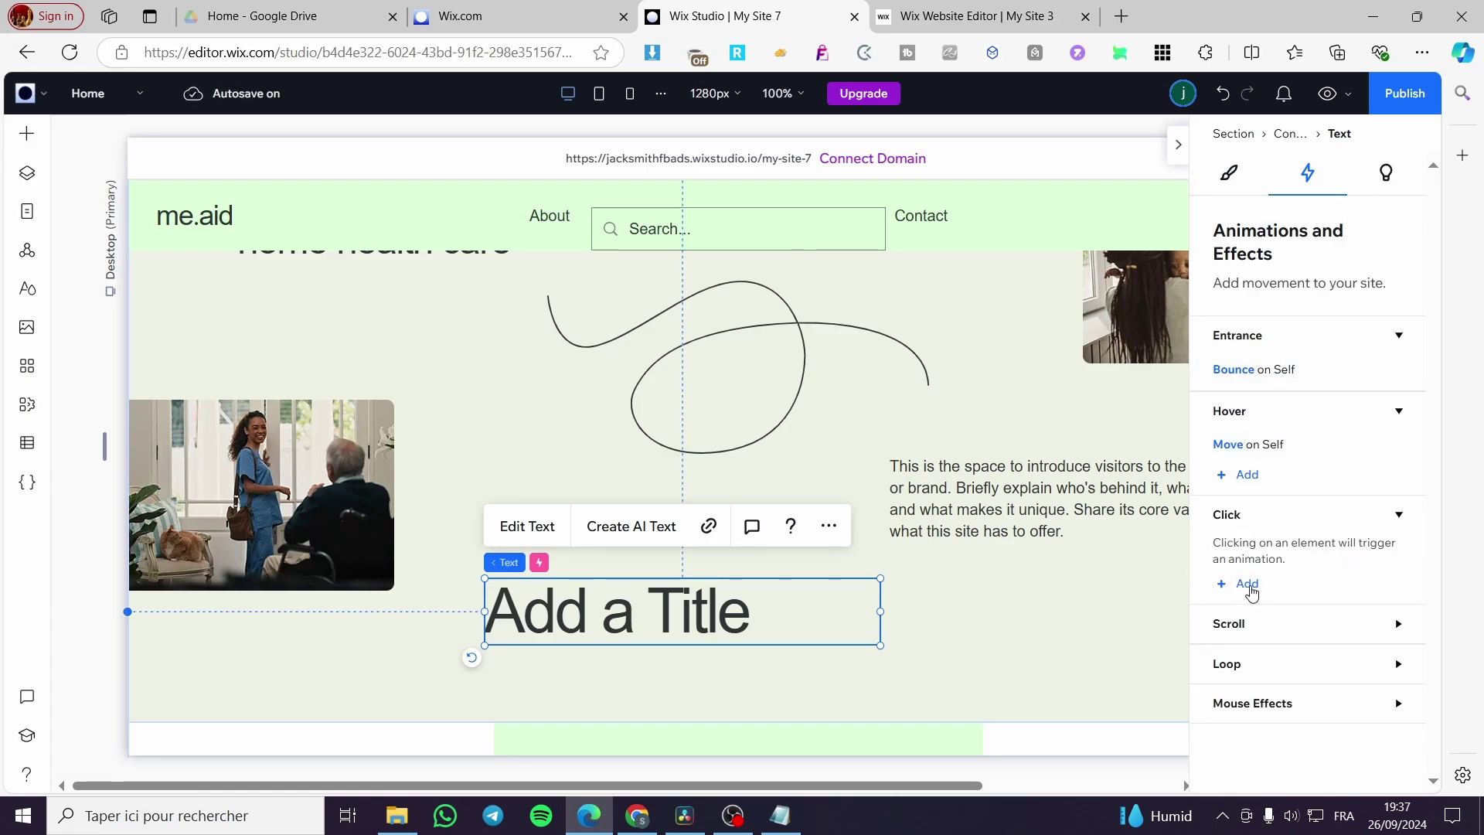
left_click(1246, 583)
scroll(1267, 649, "down", 2)
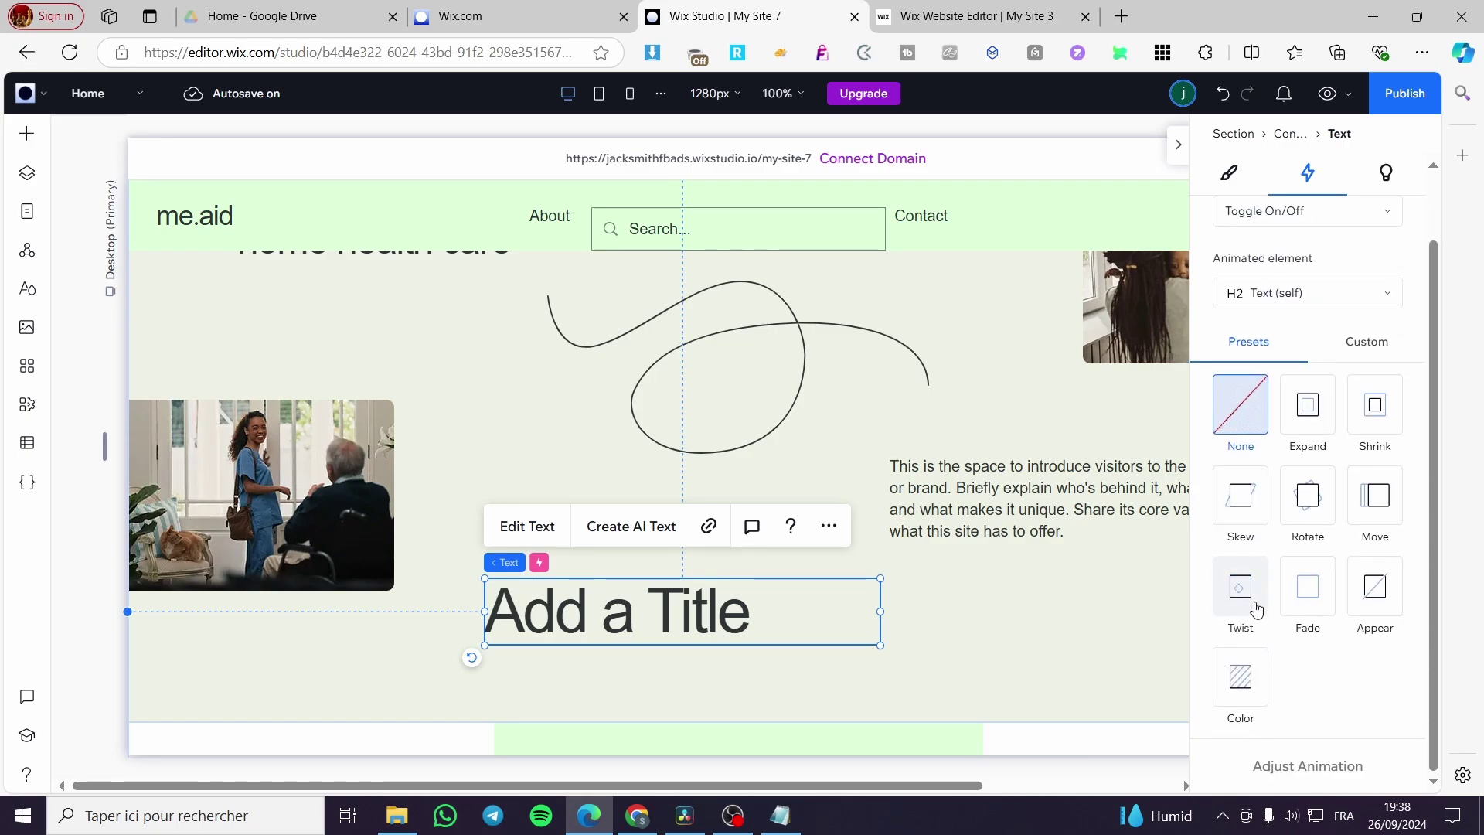
left_click(1251, 602)
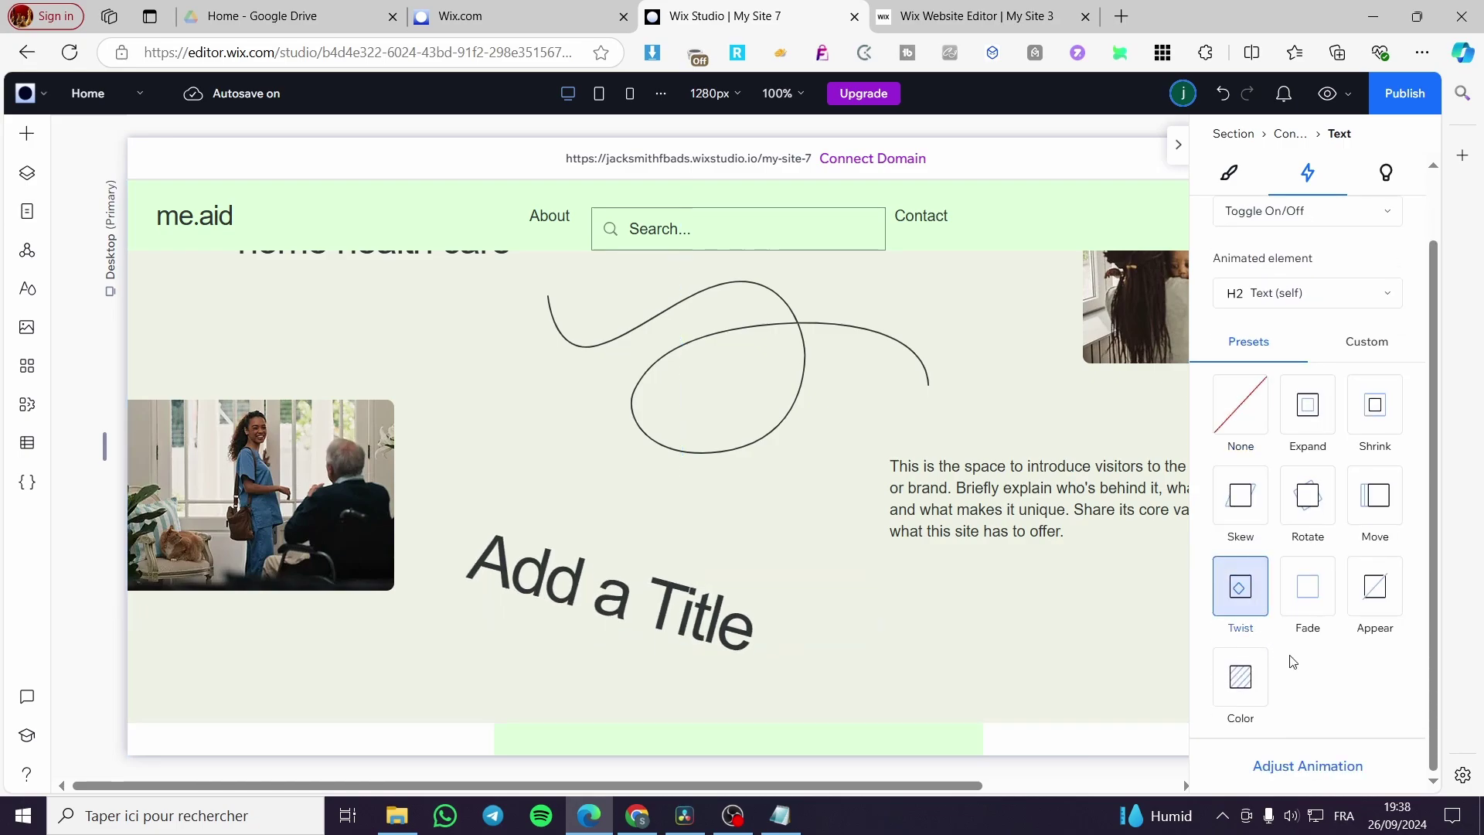
left_click(1307, 591)
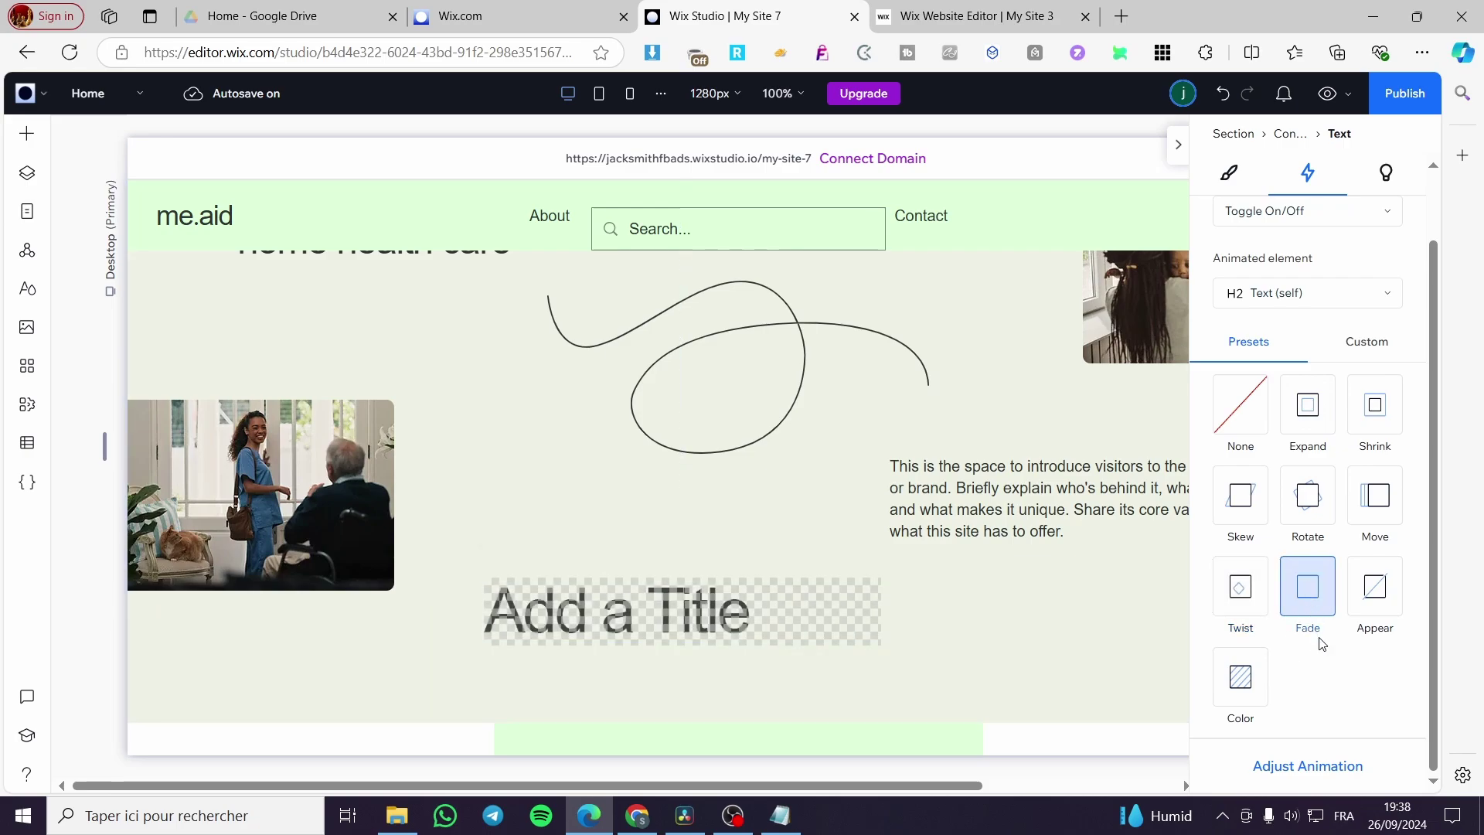
left_click(1388, 589)
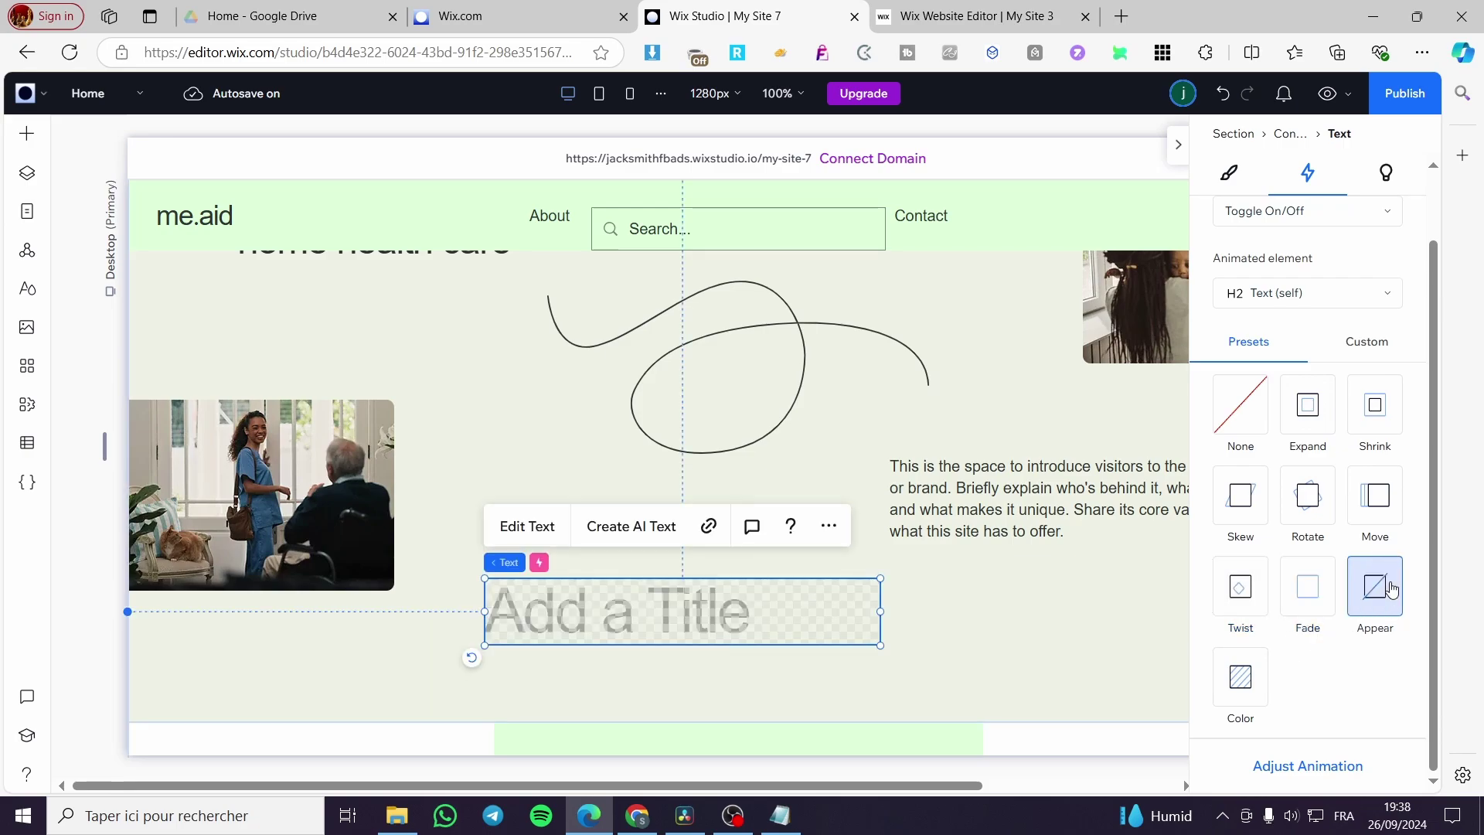
left_click(1379, 506)
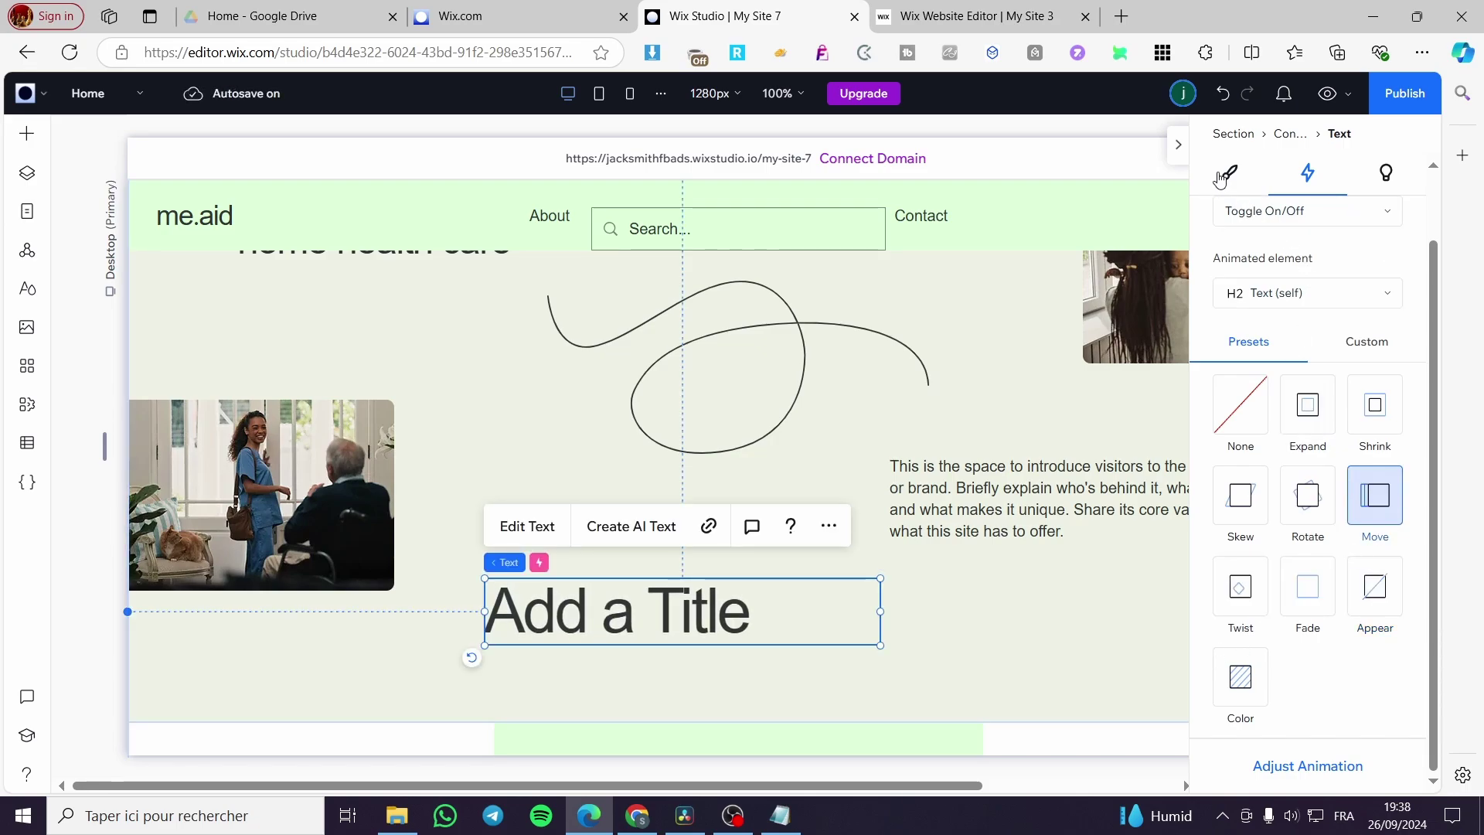
scroll(1240, 431, "up", 1)
scroll(1240, 430, "up", 1)
left_click(1221, 216)
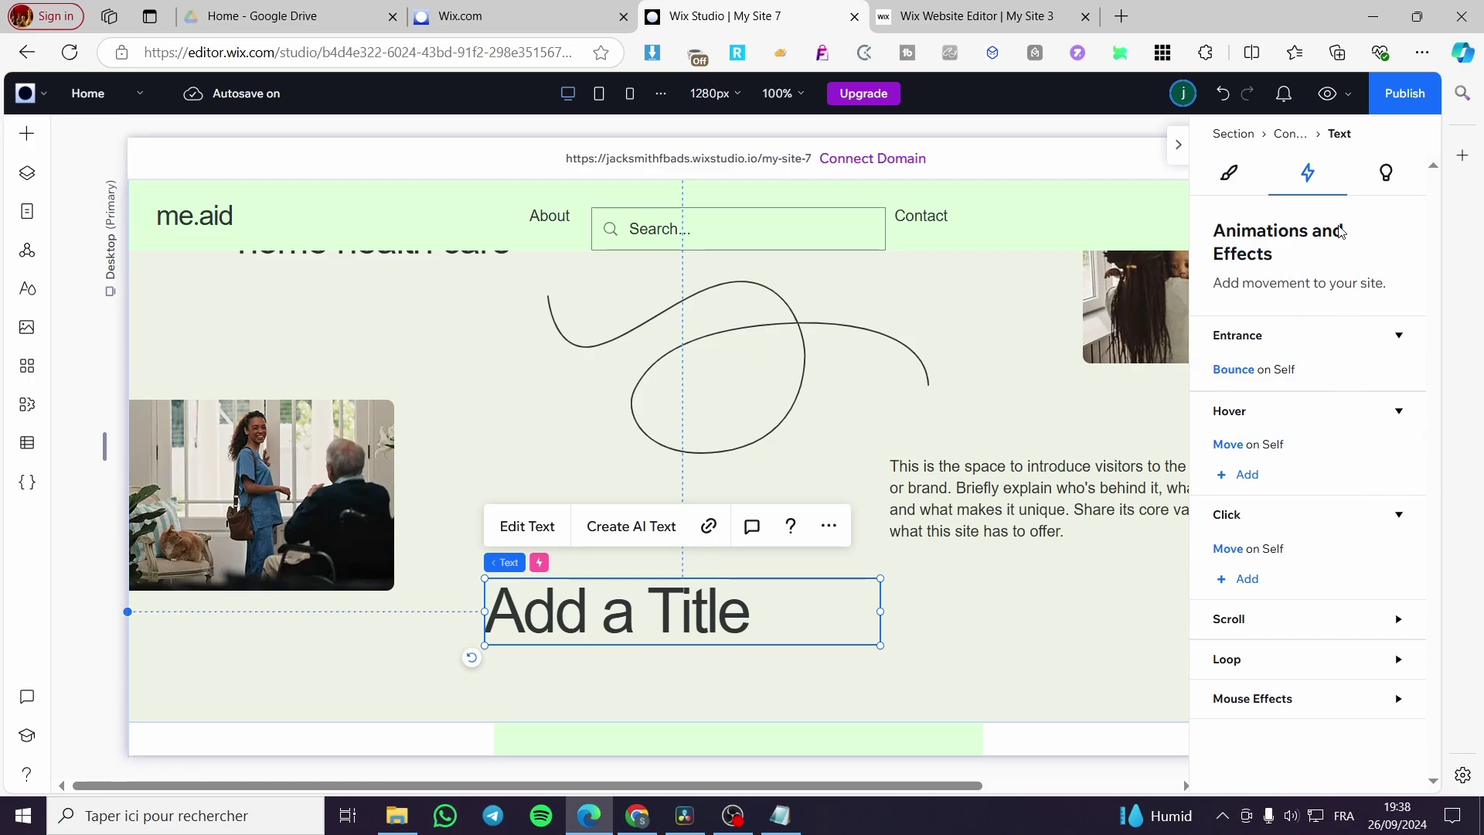
left_click(1282, 619)
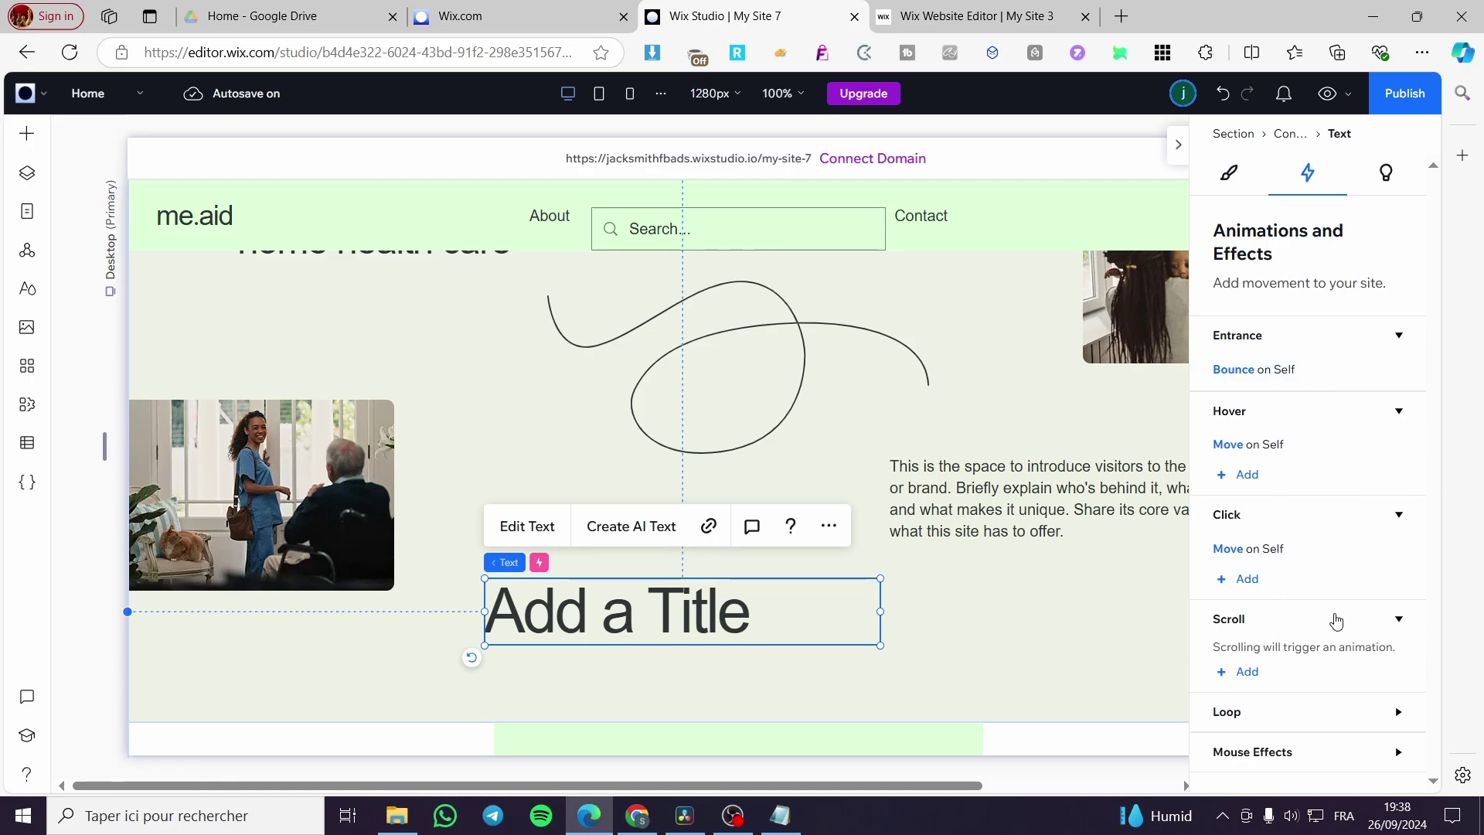
left_click(1258, 669)
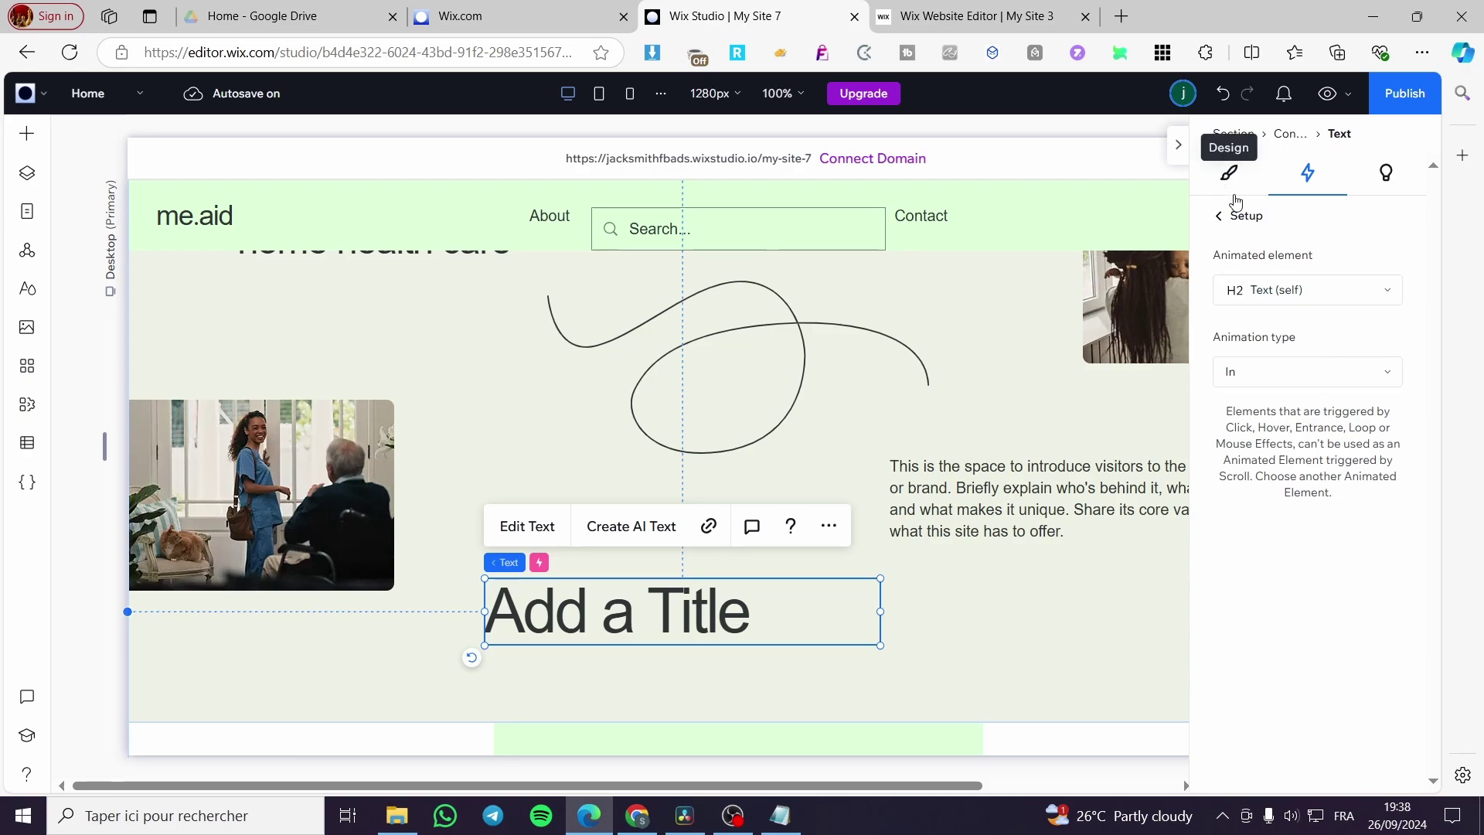
left_click(1236, 216)
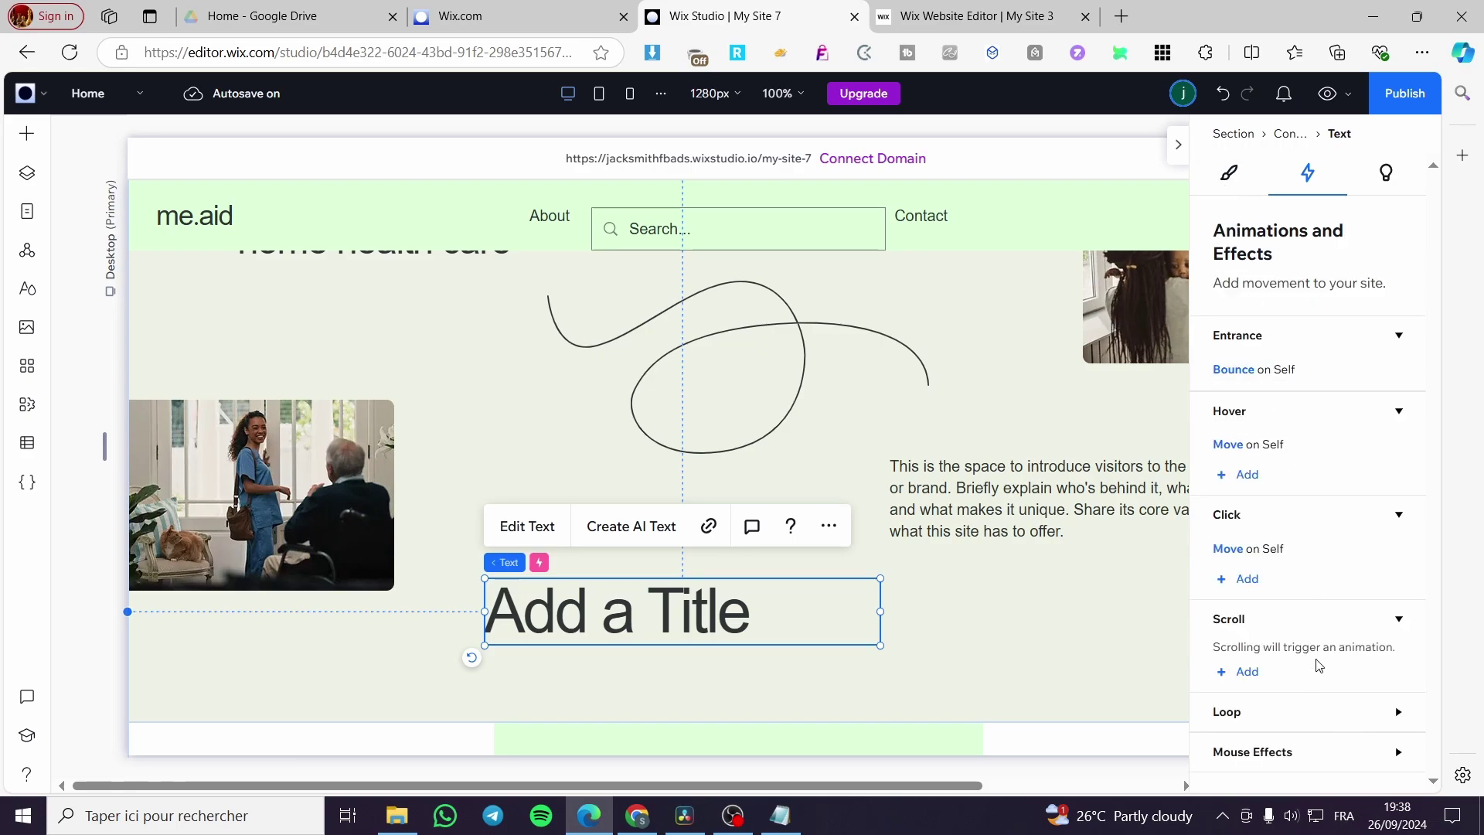
left_click(1289, 719)
scroll(1306, 710, "down", 1)
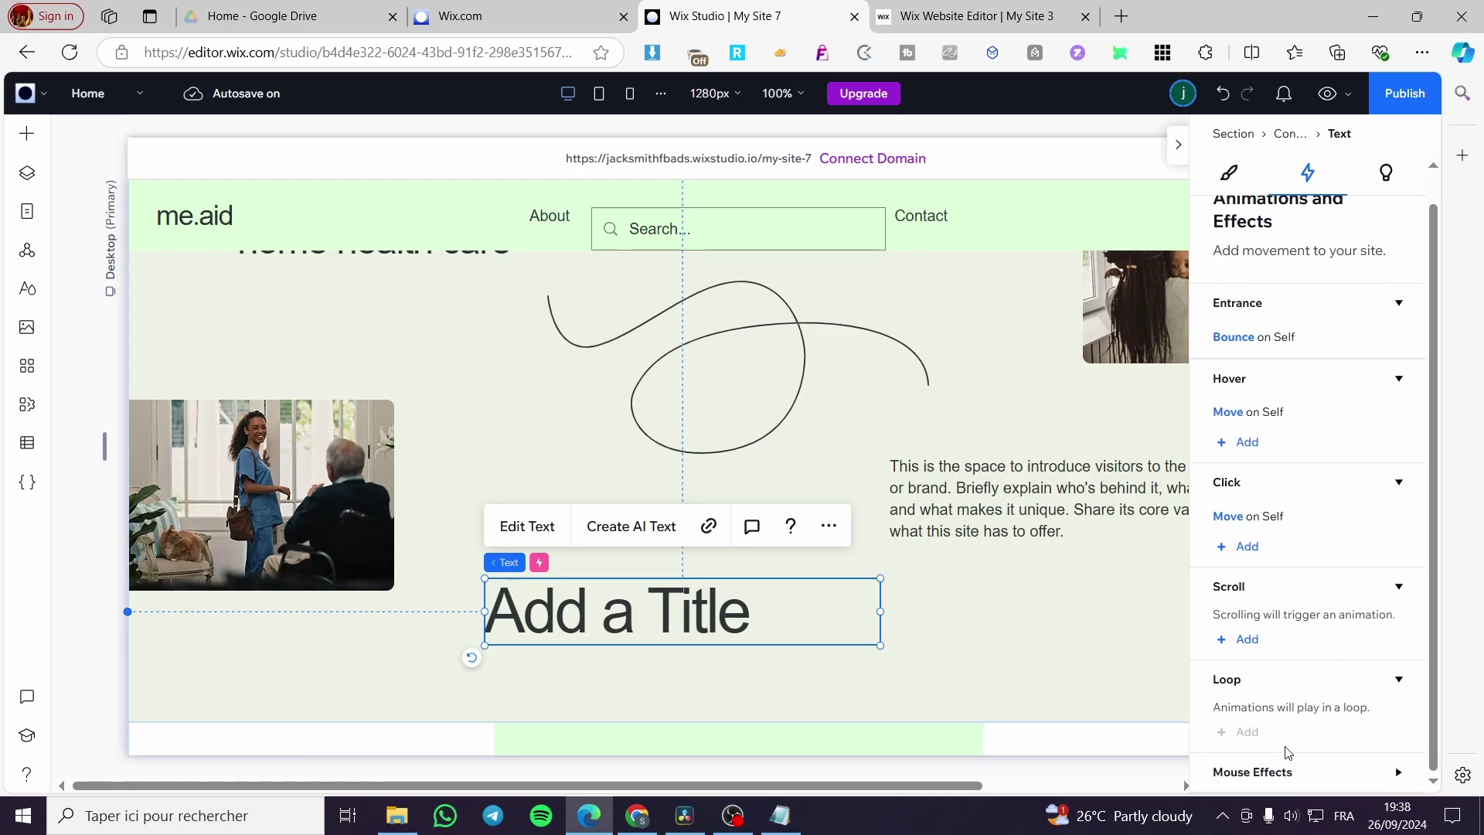
scroll(1309, 680, "down", 2)
scroll(1314, 618, "up", 3)
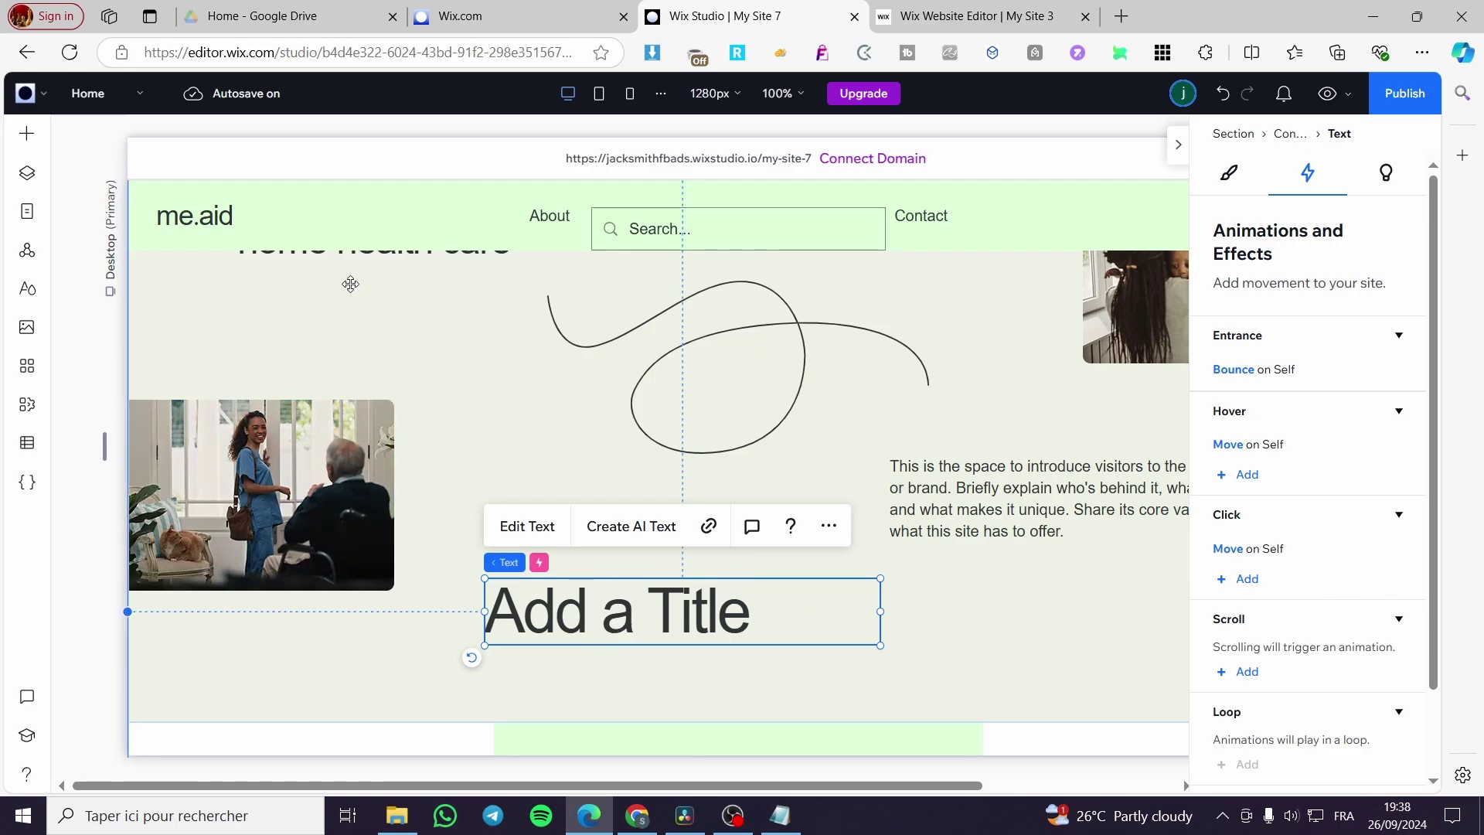
- Search the App Market for "Text animation" apps
left_click(28, 371)
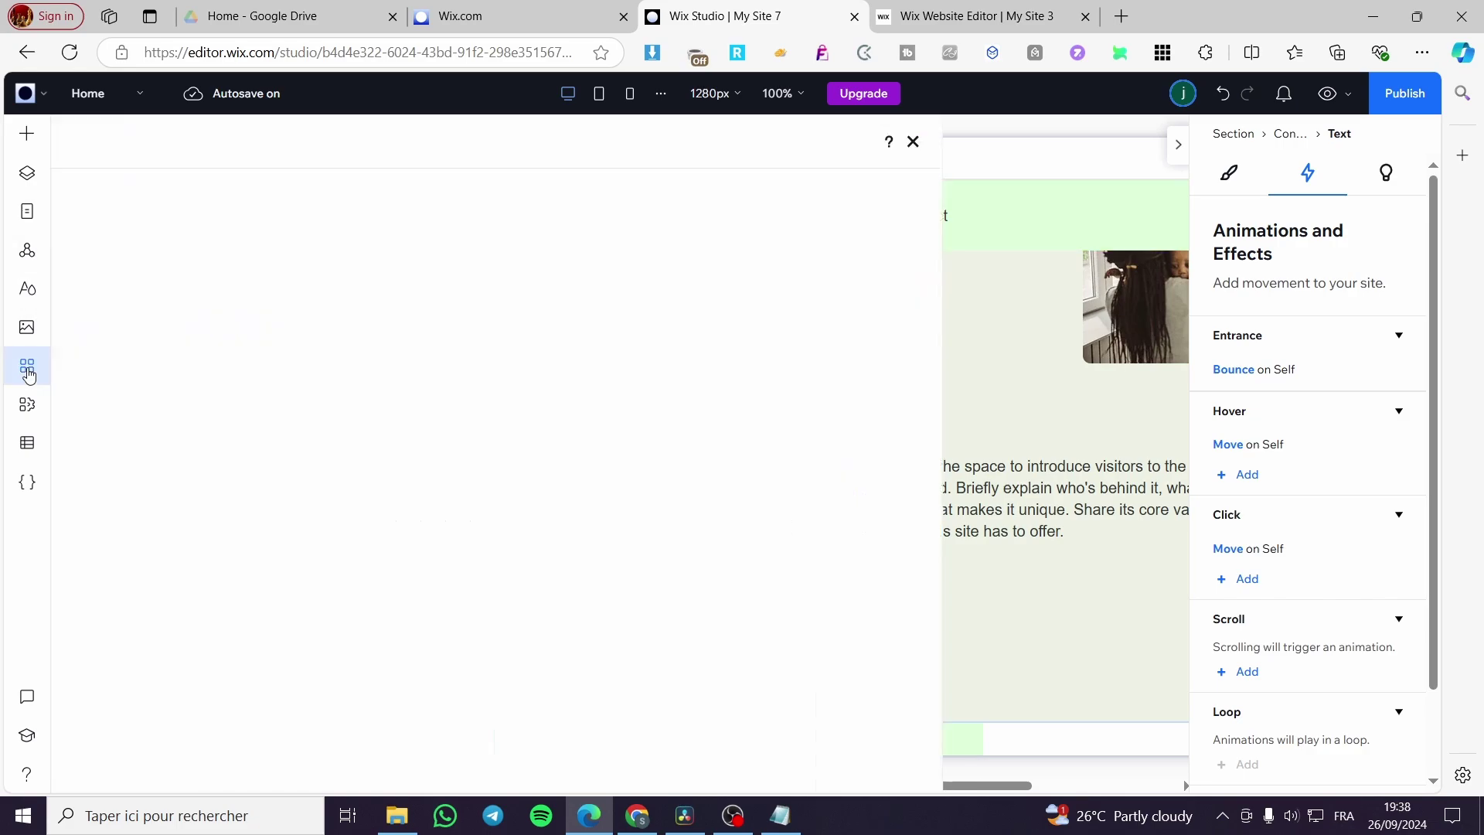
left_click(106, 145)
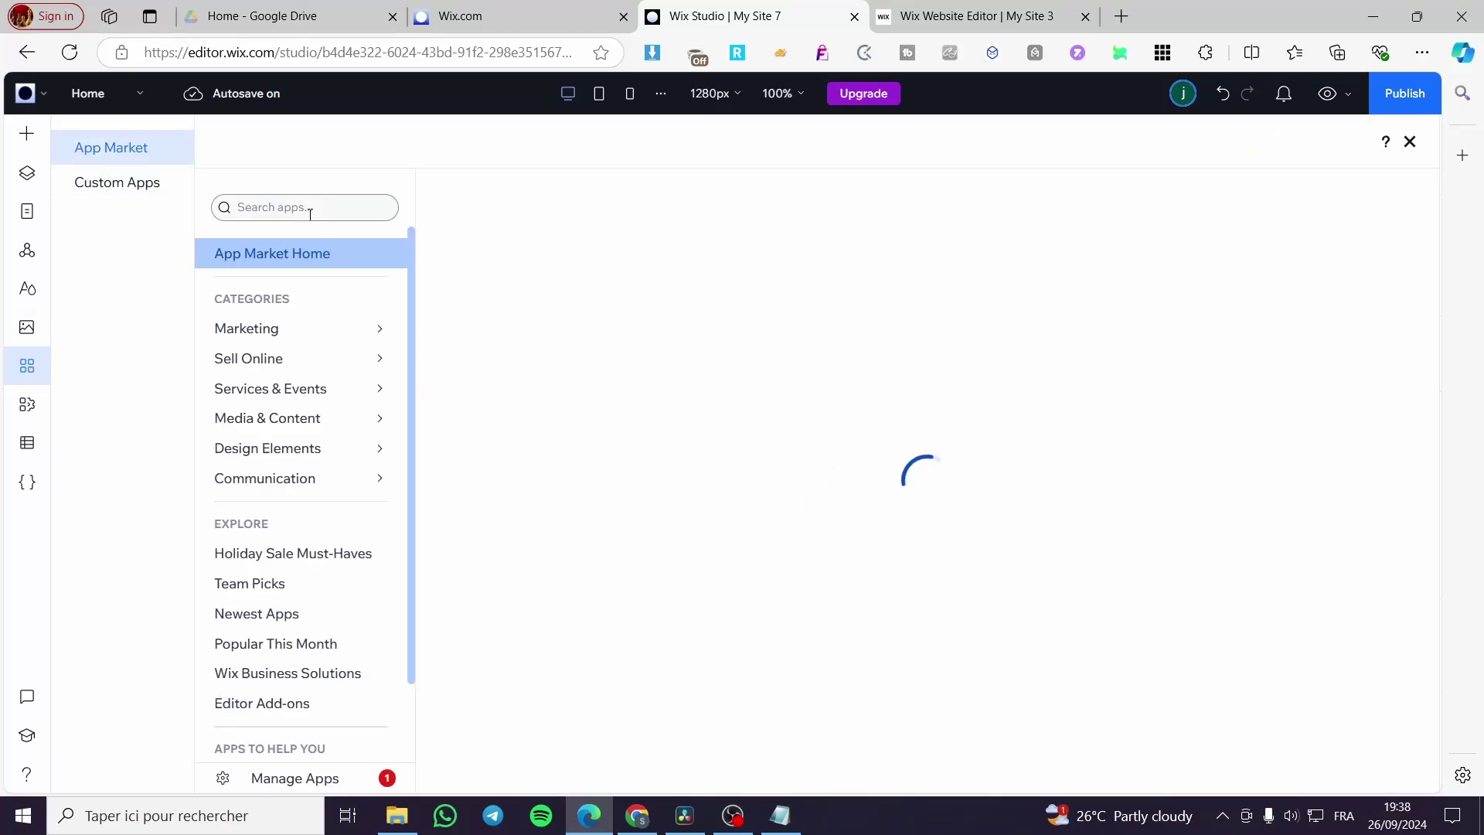
left_click(310, 208)
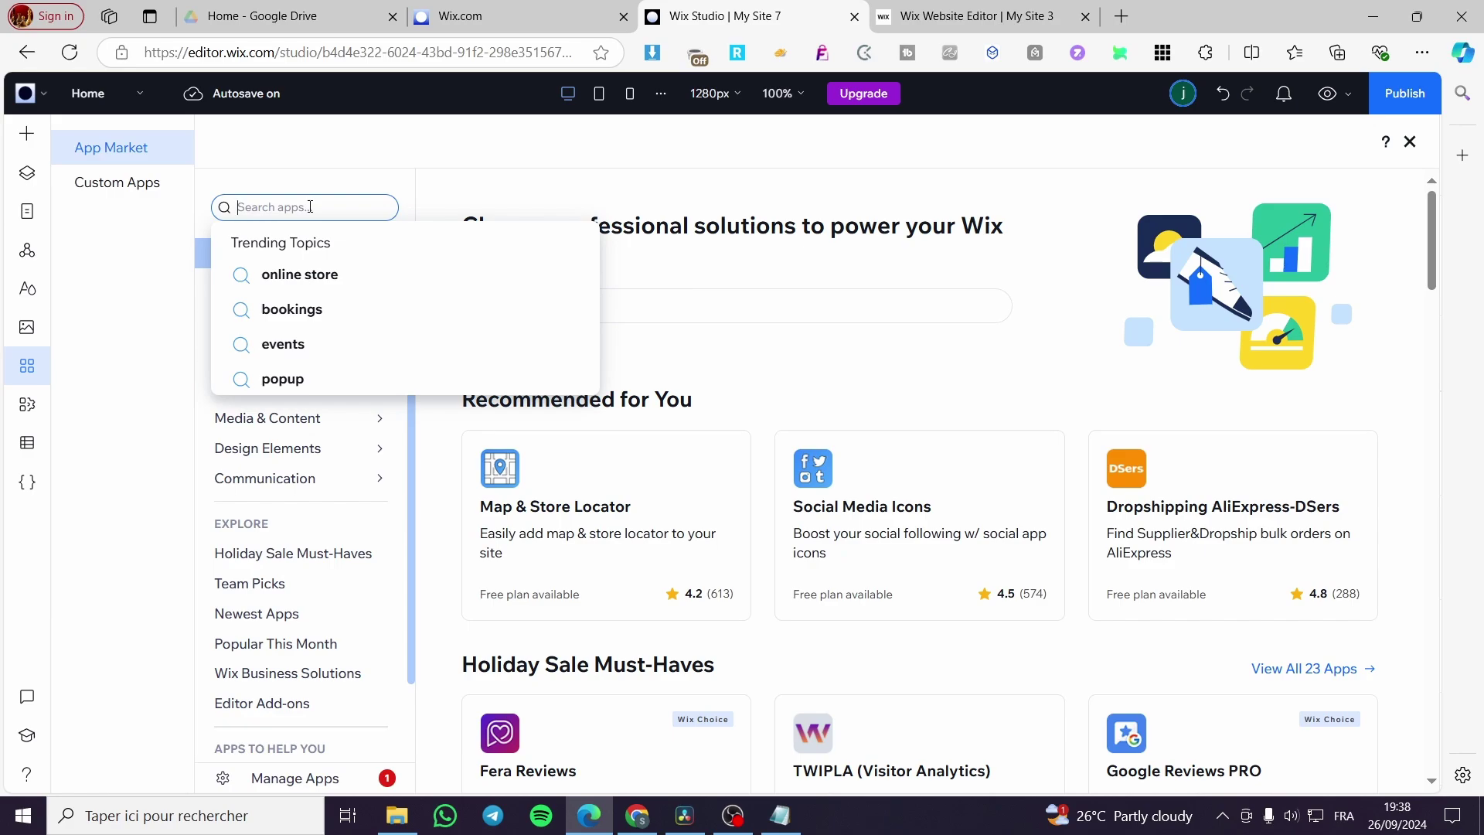
type("Text animation")
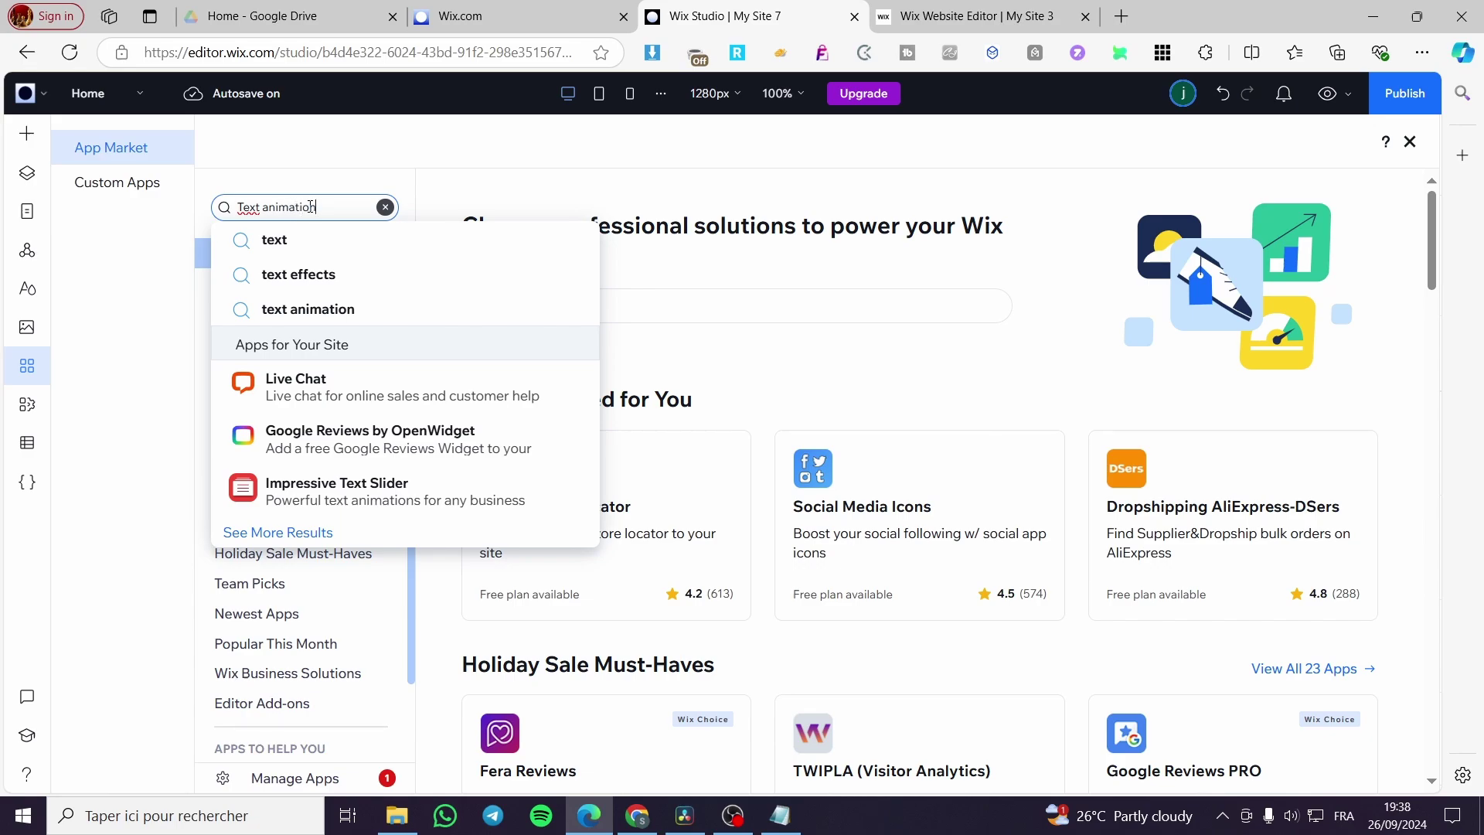
key("Return")
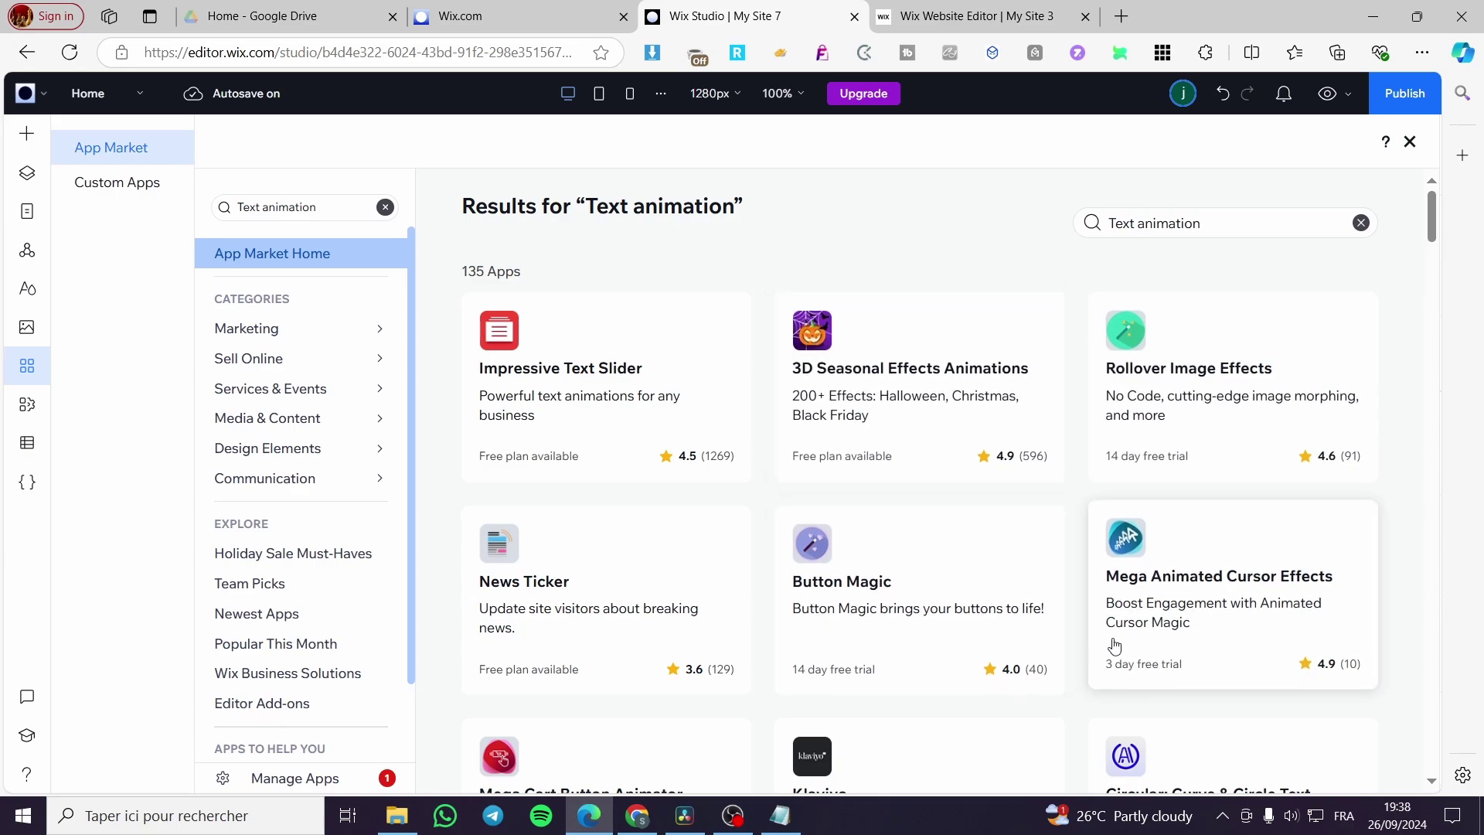
- Scroll through the text animation app results, such as Typewriter Animation and Rotating Text Display
scroll(1231, 623, "down", 2)
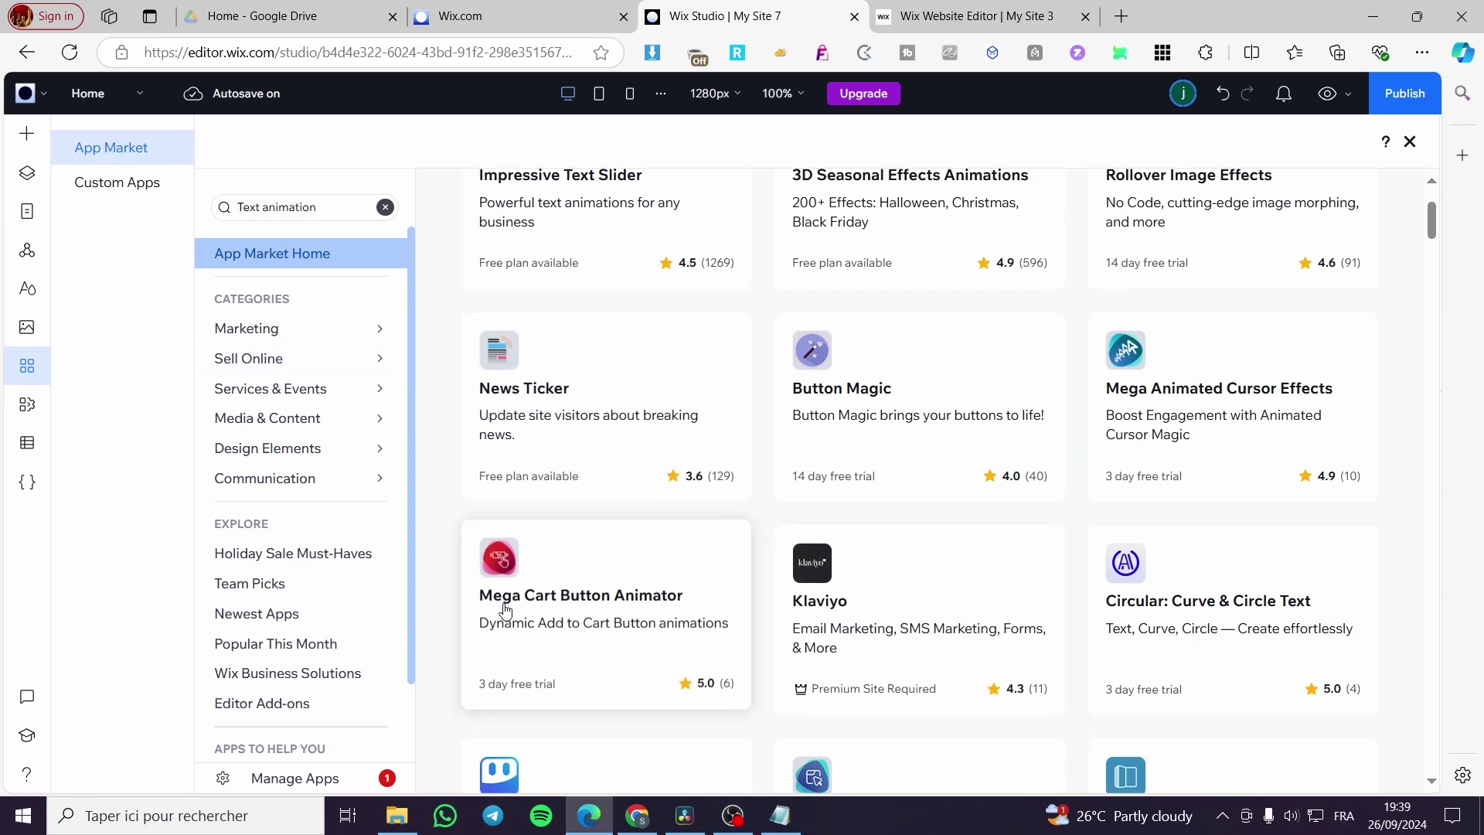
scroll(626, 603, "down", 2)
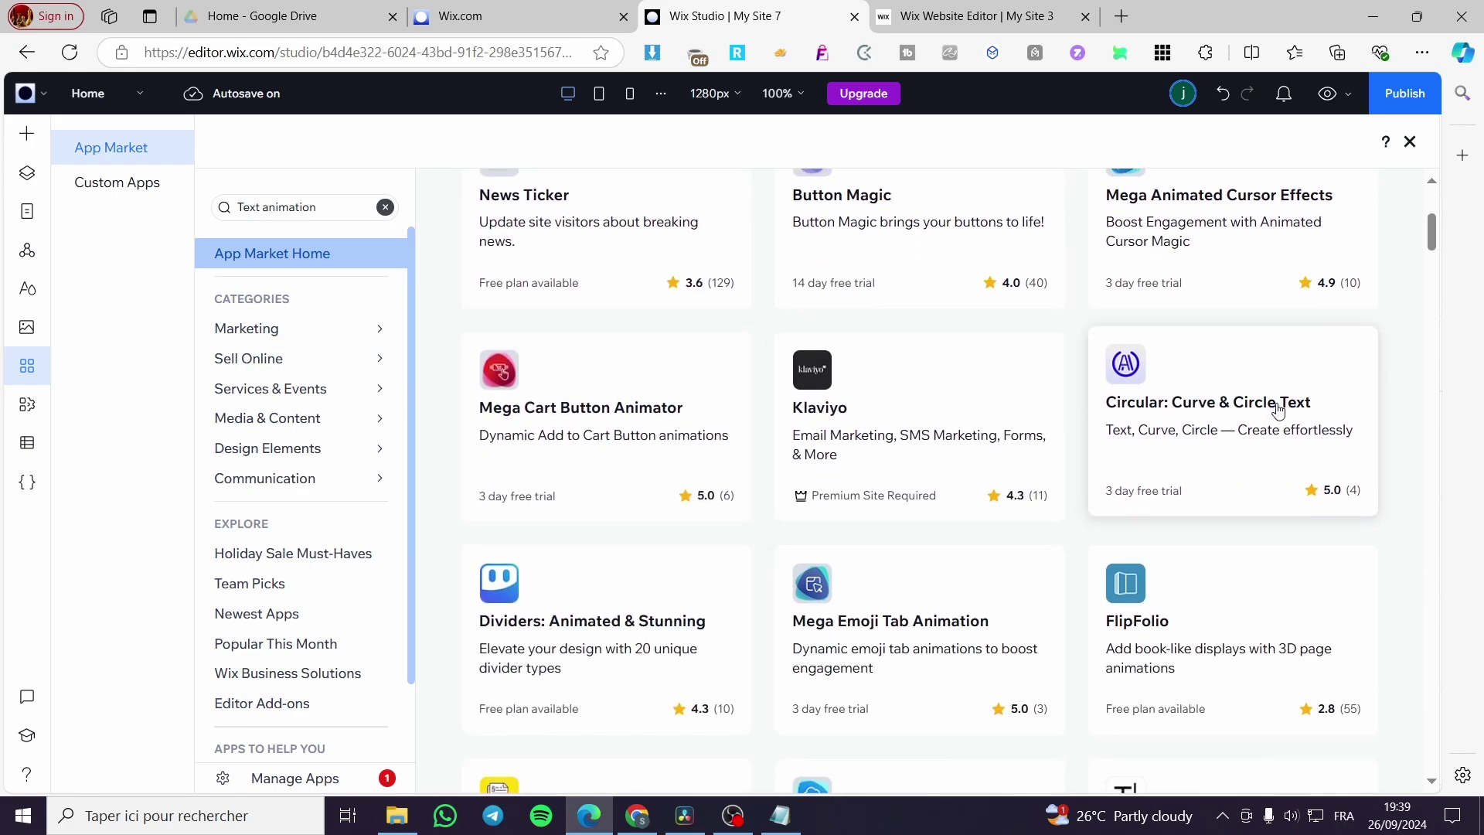
scroll(1283, 418, "down", 1)
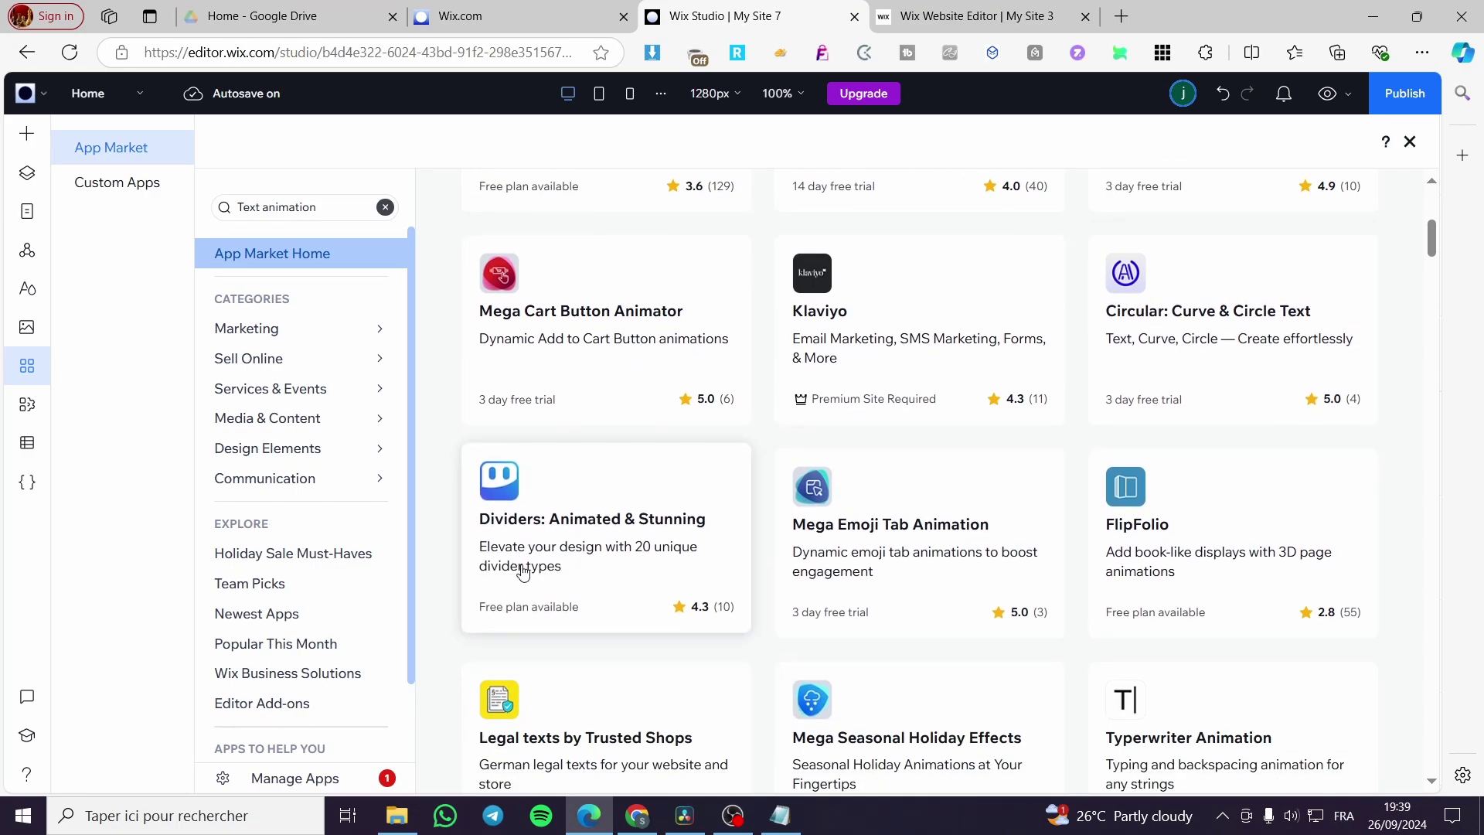
scroll(718, 606, "down", 2)
scroll(837, 636, "down", 2)
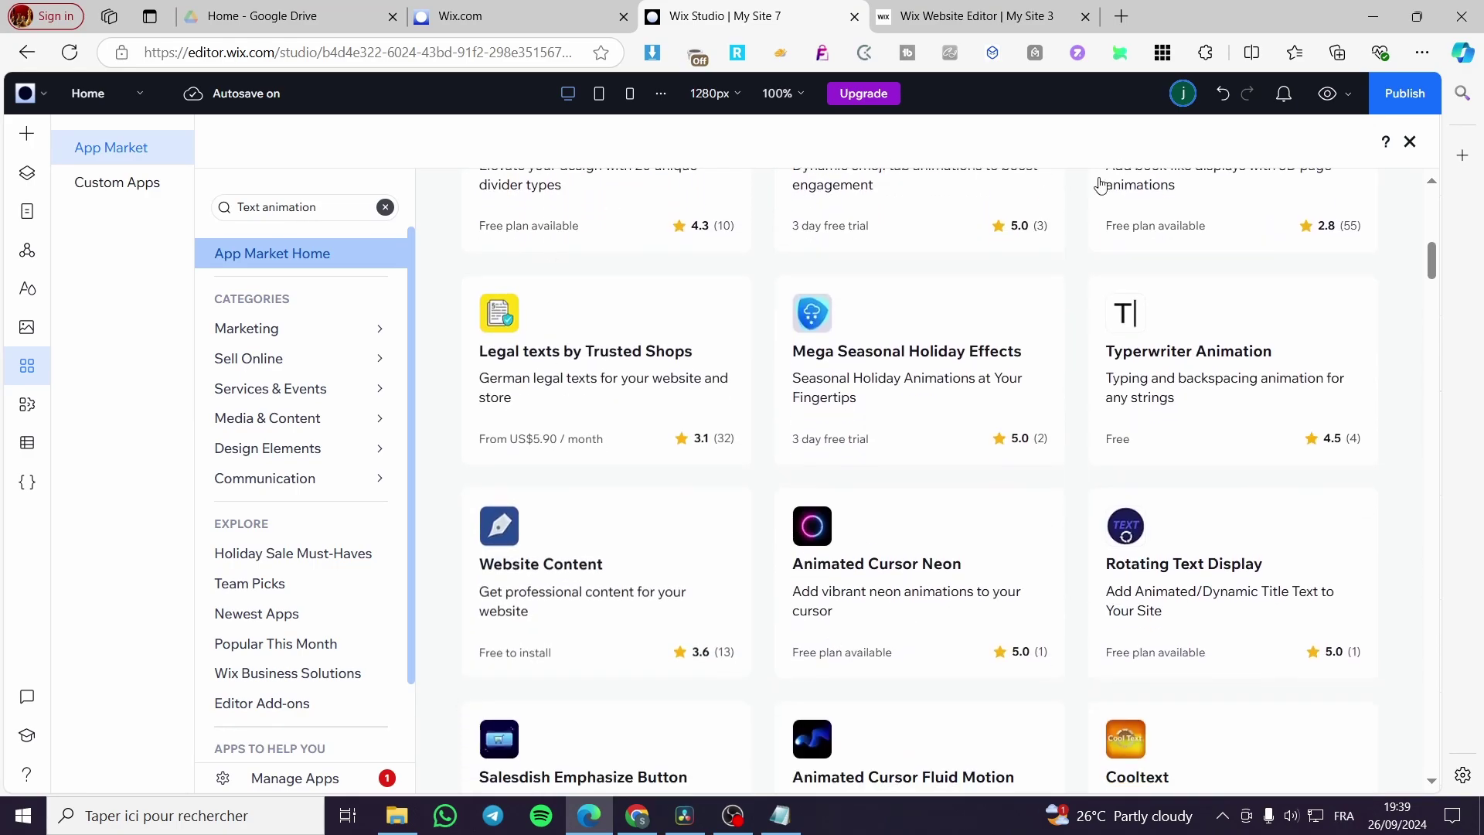
left_click(1410, 142)
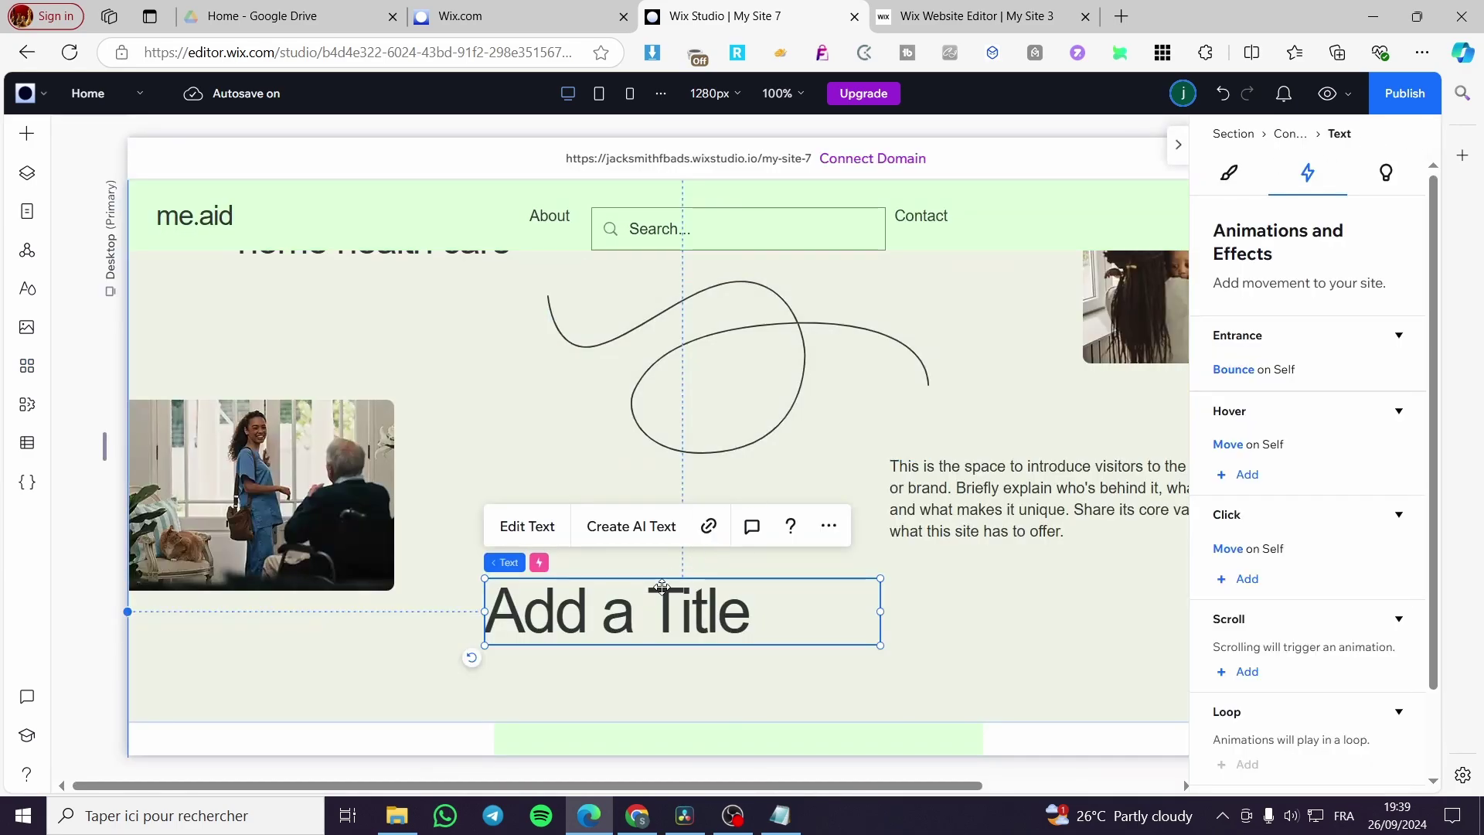